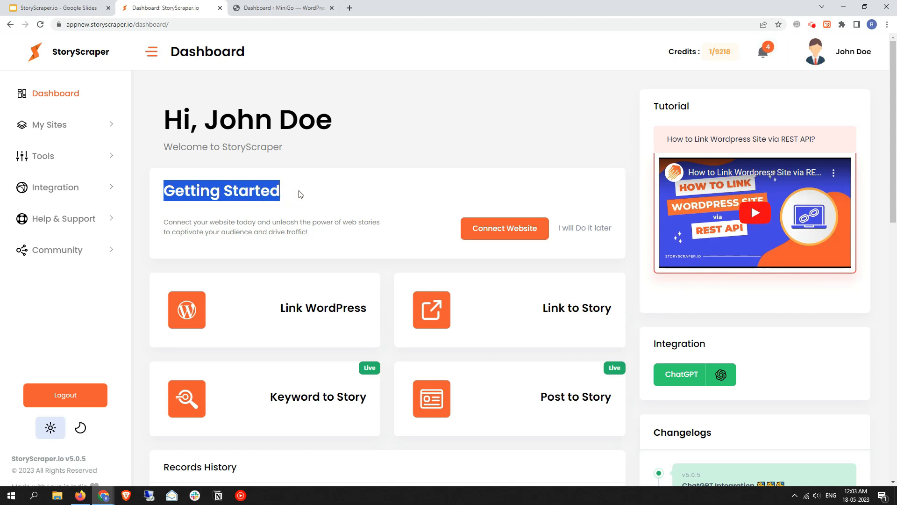
# Open the Connect Website page and download the StoryScraper plugin zip, reviewing the plugin connection instructions
pyautogui.click(300, 191)
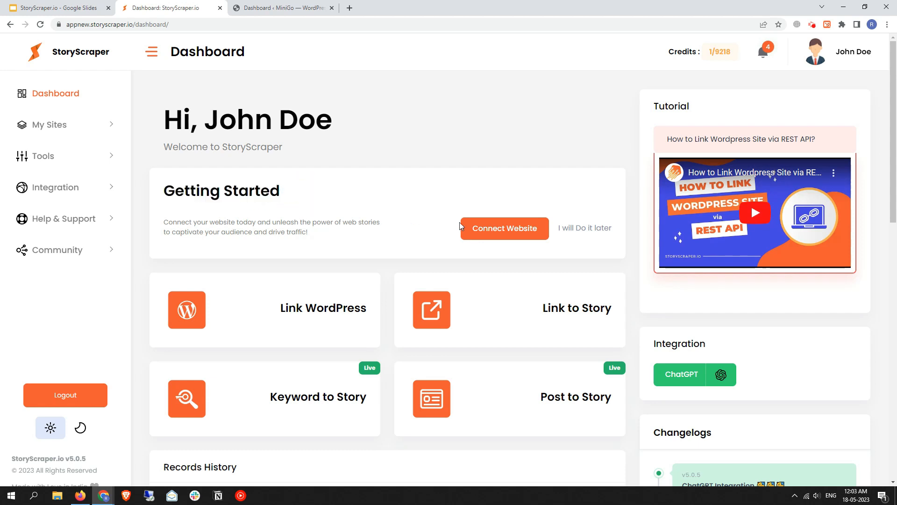
pyautogui.click(479, 233)
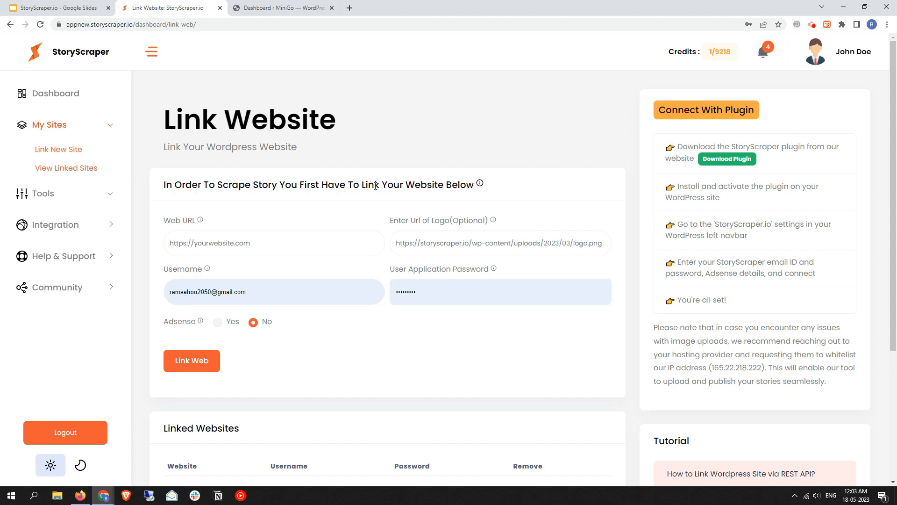
pyautogui.click(214, 220)
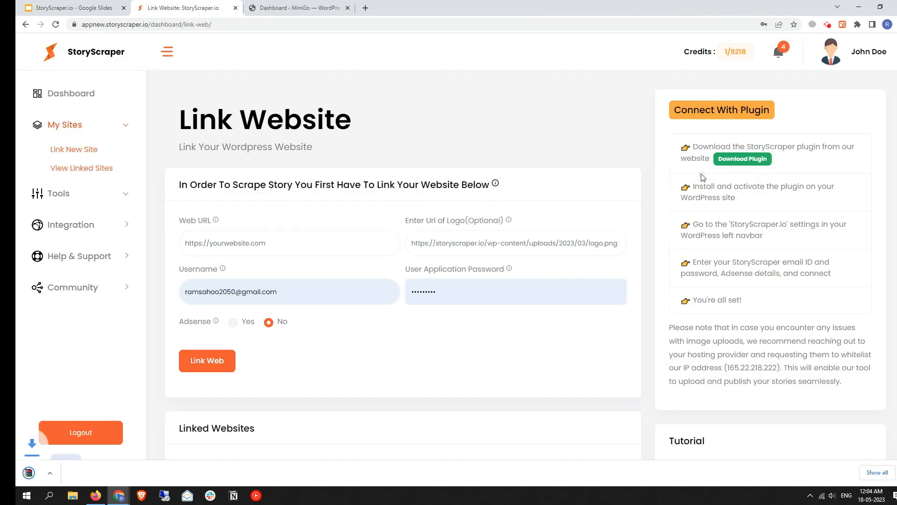
pyautogui.click(115, 473)
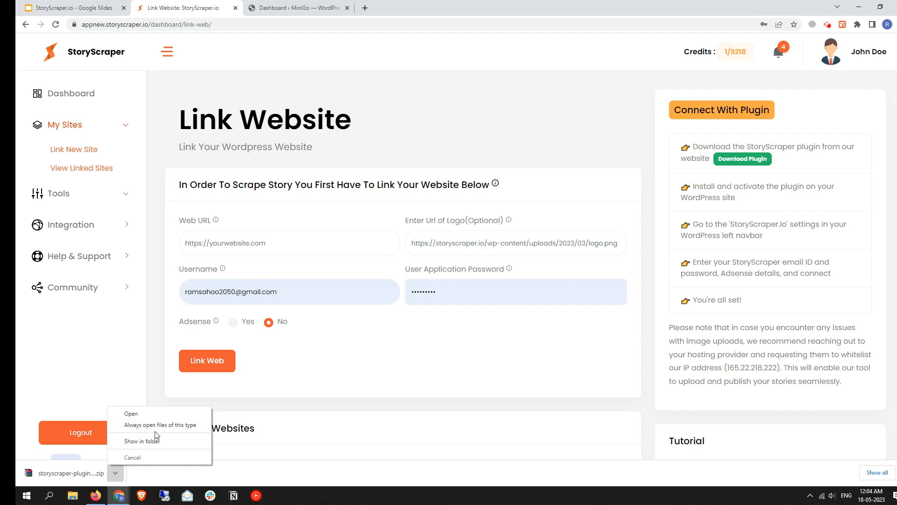
pyautogui.click(415, 128)
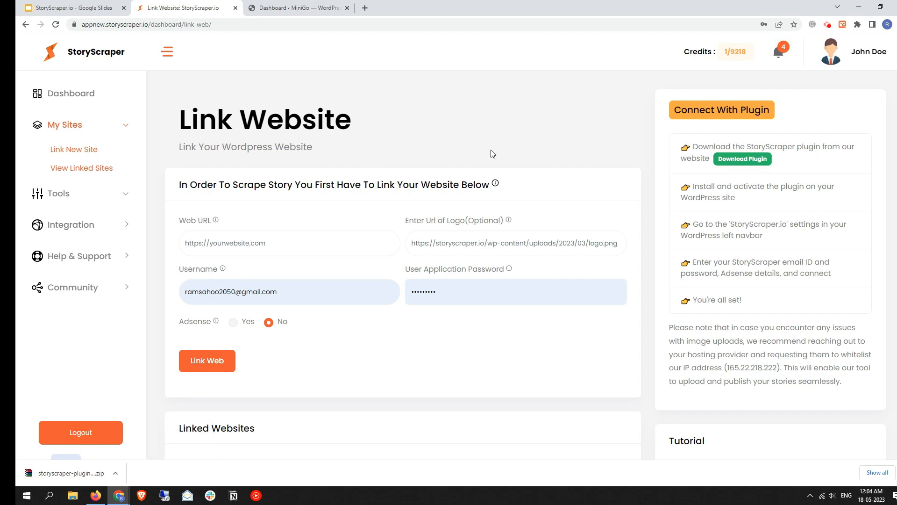
pyautogui.moveTo(685, 146); pyautogui.dragTo(710, 302)
pyautogui.click(730, 189)
# Switch to the MiniGo WordPress admin and open the plugin upload form
pyautogui.click(300, 8)
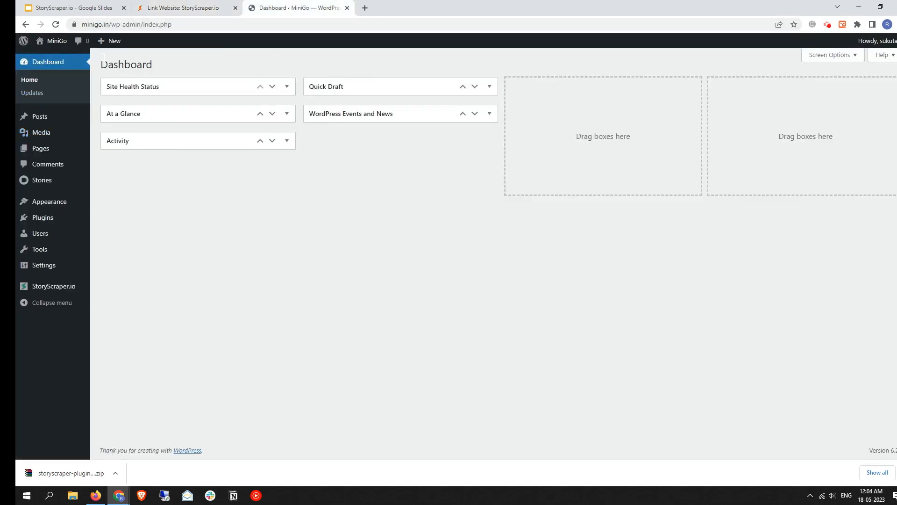
pyautogui.moveTo(60, 222)
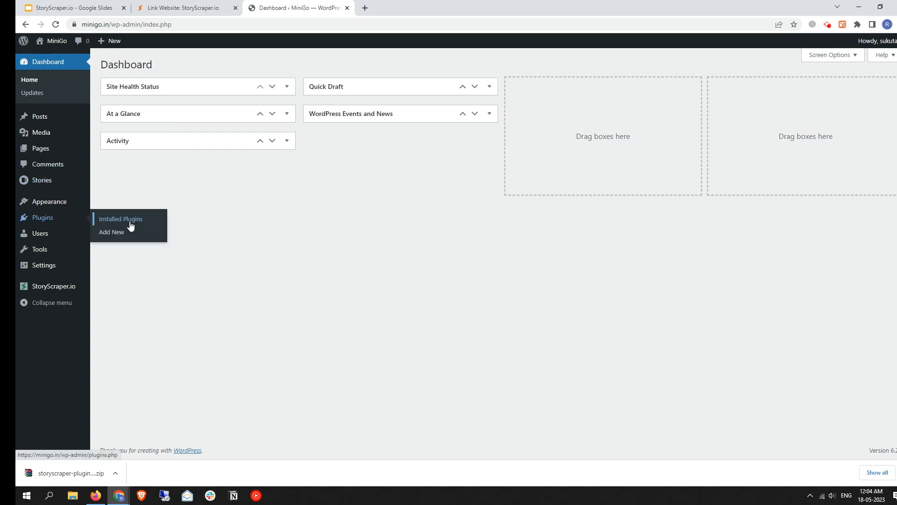
pyautogui.click(118, 237)
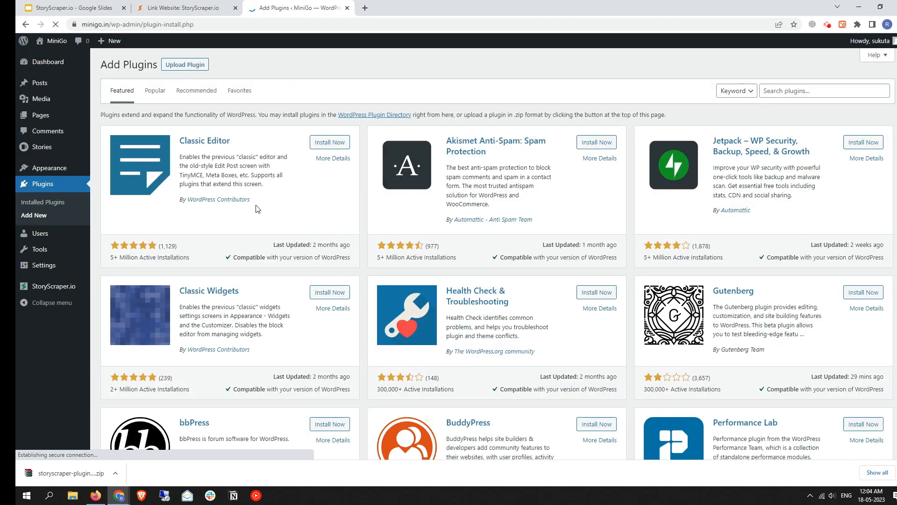
pyautogui.click(185, 64)
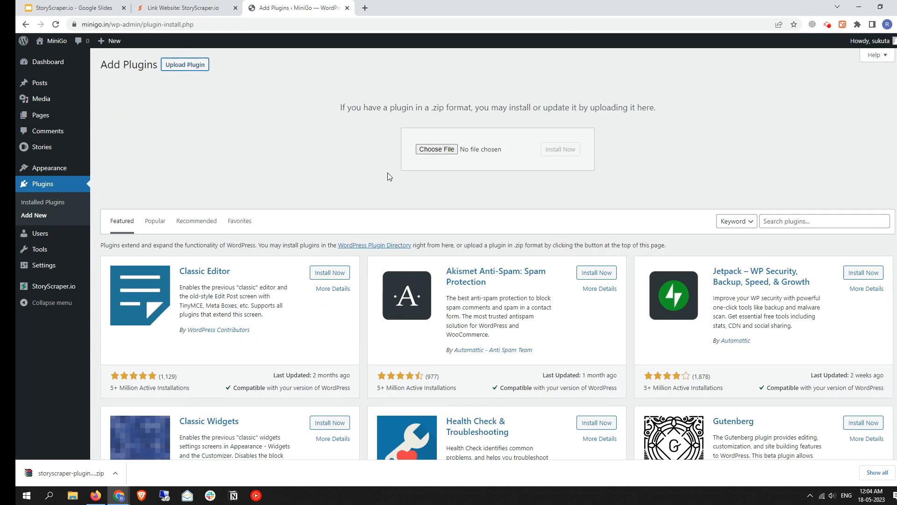
# Install the plugin from storyscraper-plugin (2).zip, replacing the current version with the uploaded one
pyautogui.click(448, 150)
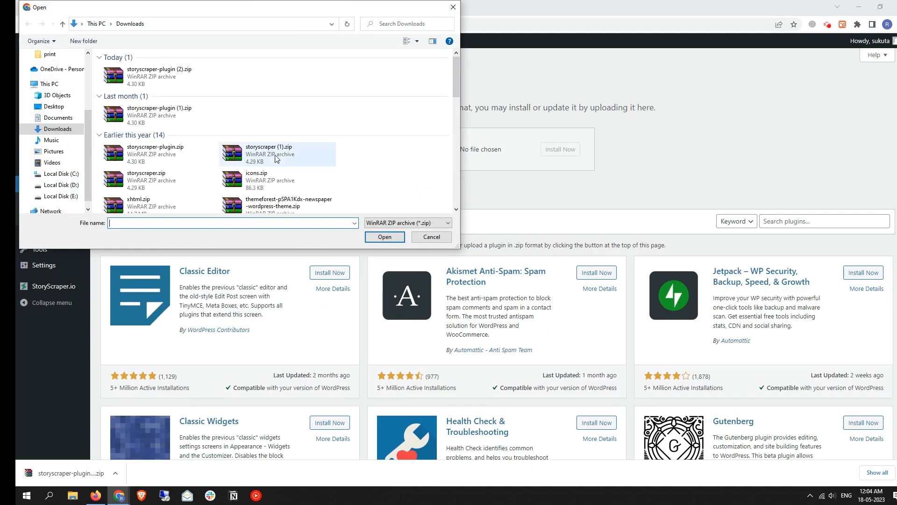
pyautogui.click(168, 82)
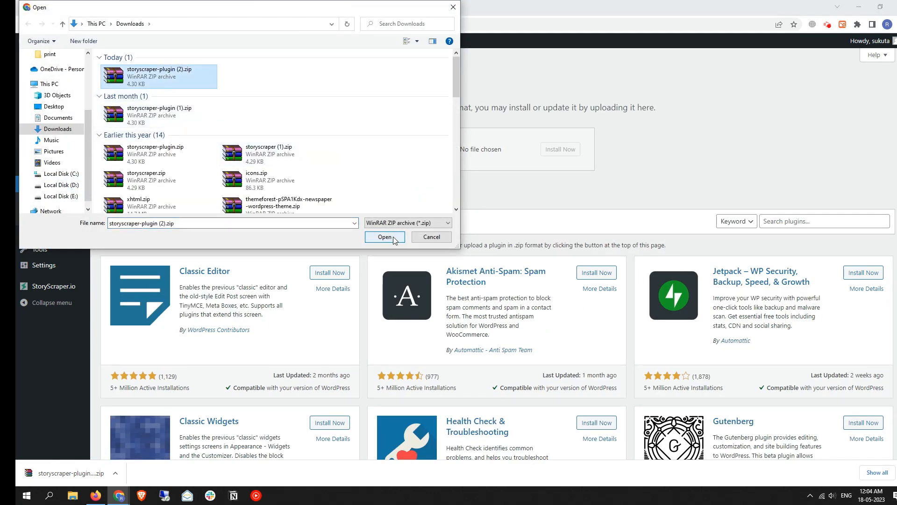
pyautogui.click(384, 237)
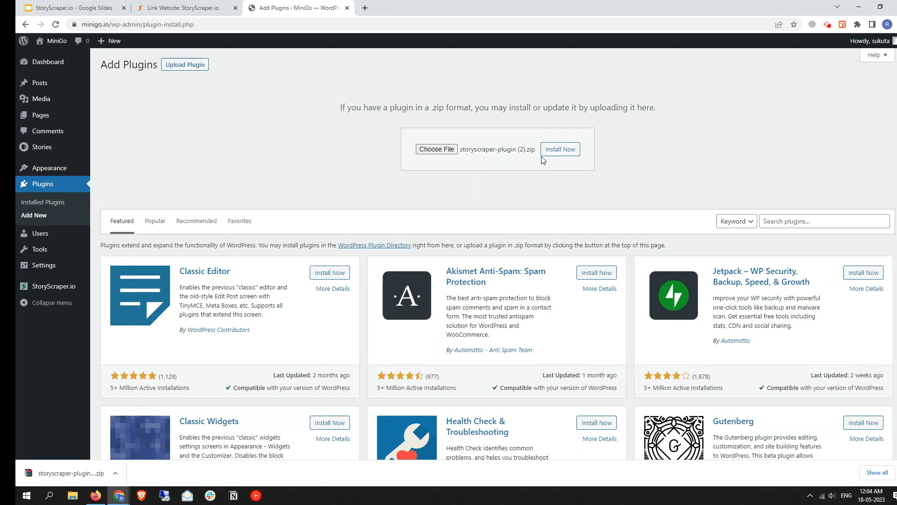
pyautogui.click(561, 150)
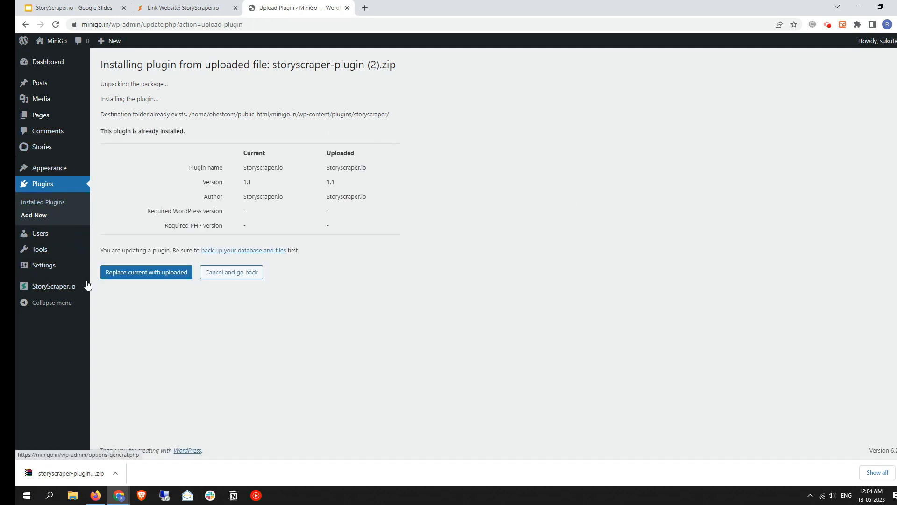
pyautogui.click(148, 274)
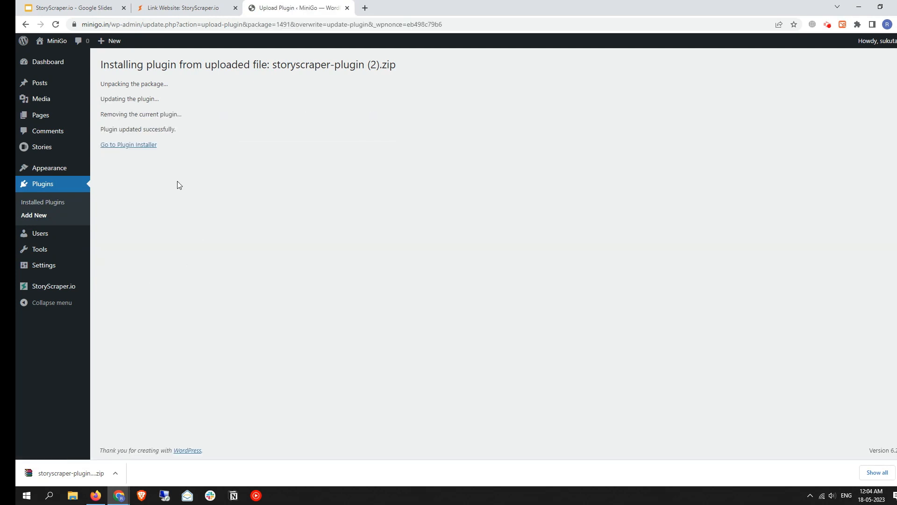
# Check the Storyscraper.io entry and its description in the list of installed plugins
pyautogui.click(53, 206)
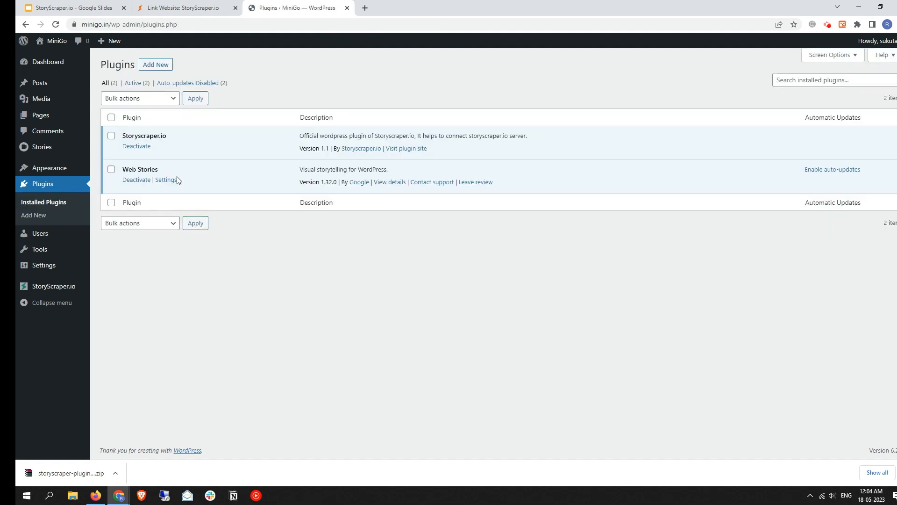
pyautogui.moveTo(170, 136); pyautogui.dragTo(115, 139)
pyautogui.click(199, 142)
pyautogui.moveTo(298, 136); pyautogui.dragTo(387, 136)
pyautogui.click(392, 138)
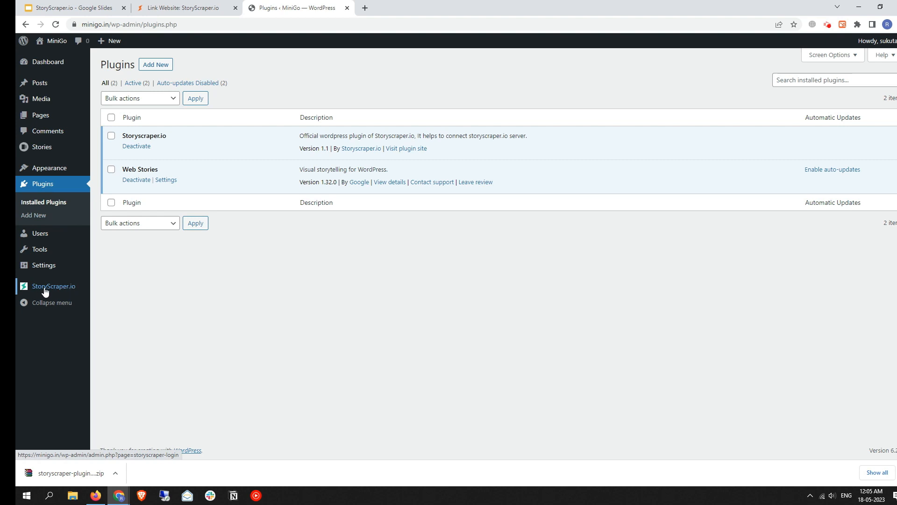
# Open the StoryScraper.io plugin's connection form and review its username and password fields
pyautogui.click(66, 287)
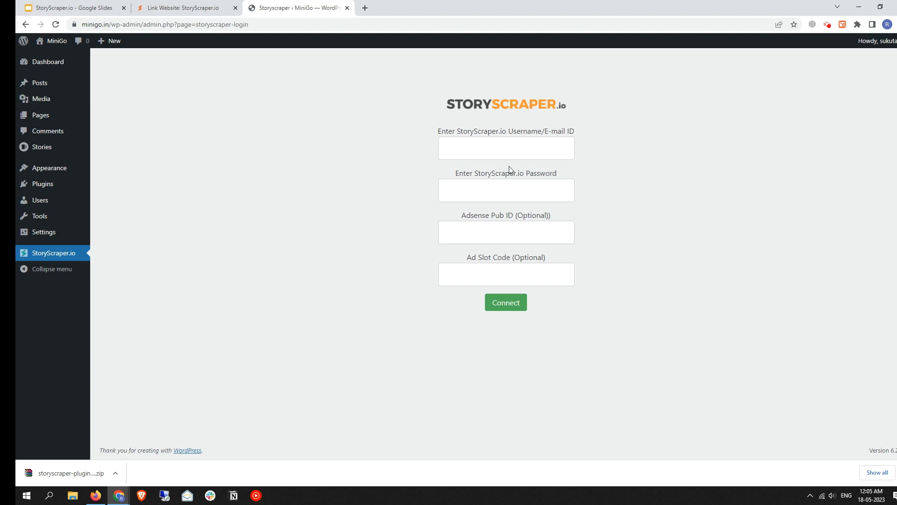
pyautogui.moveTo(471, 131); pyautogui.dragTo(540, 132)
pyautogui.click(559, 137)
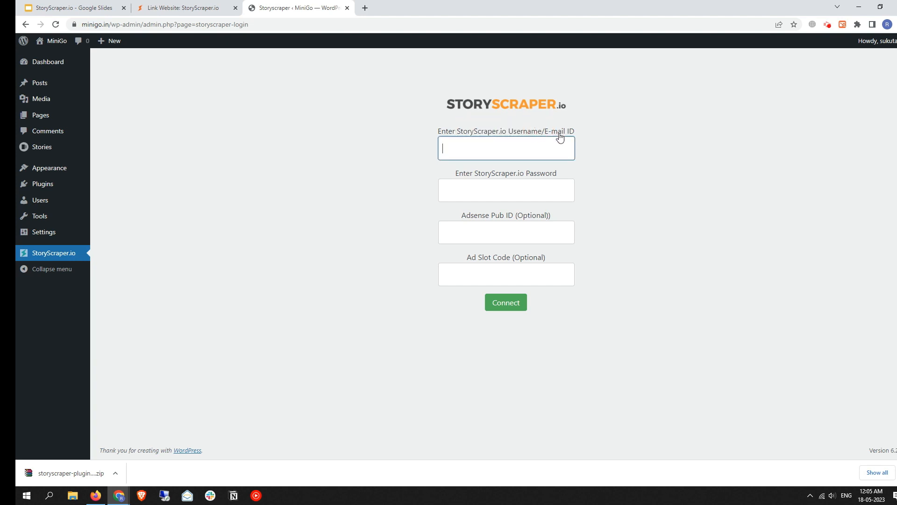
pyautogui.moveTo(479, 177); pyautogui.dragTo(537, 176)
pyautogui.click(553, 177)
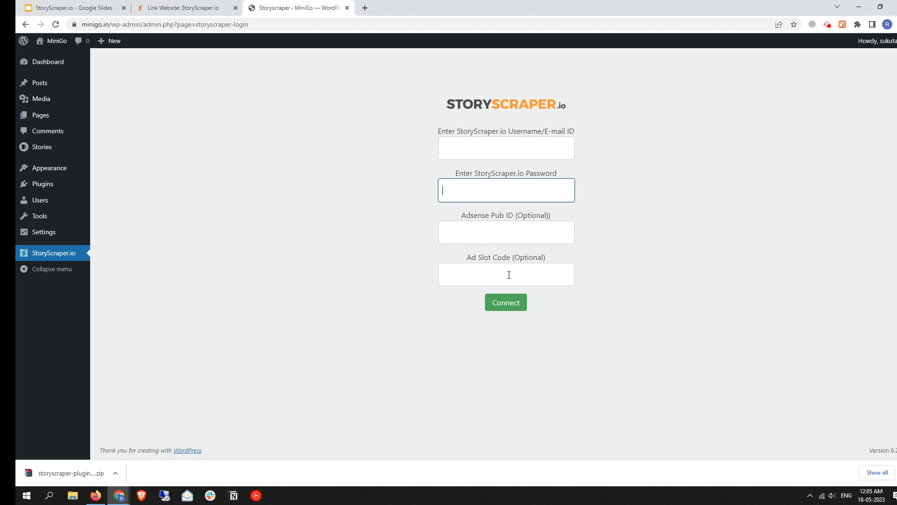
# Enter the StoryScraper account e-mail and password, connect the site, and decline saving the password in the browser
pyautogui.click(464, 150)
pyautogui.click(526, 175)
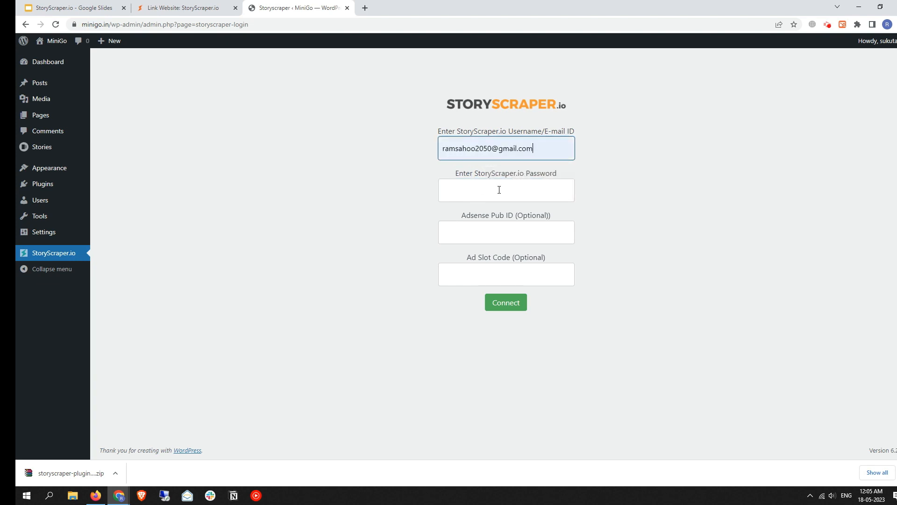
pyautogui.click(499, 189)
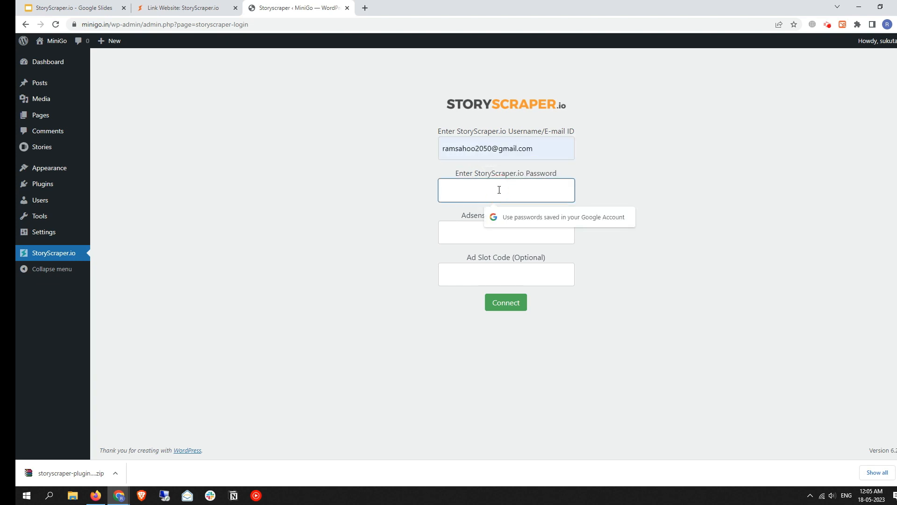
pyautogui.write('•••')
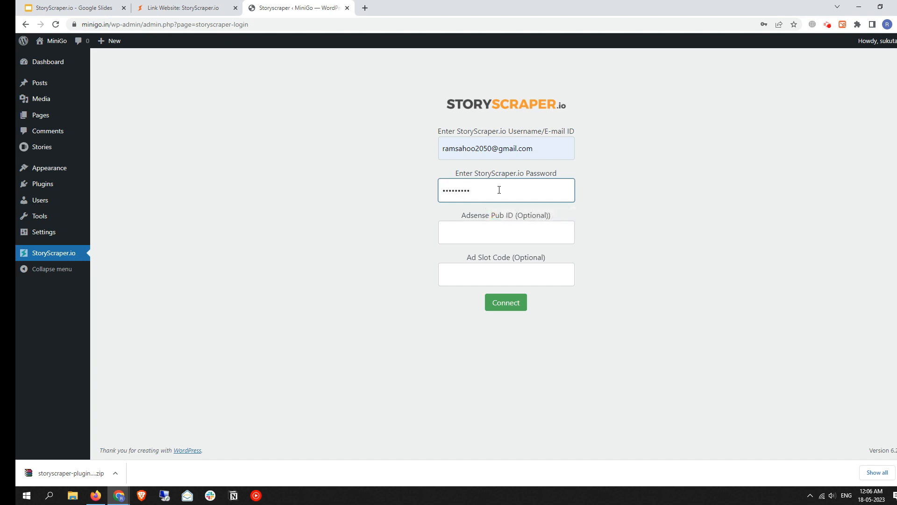
pyautogui.click(373, 235)
pyautogui.click(513, 305)
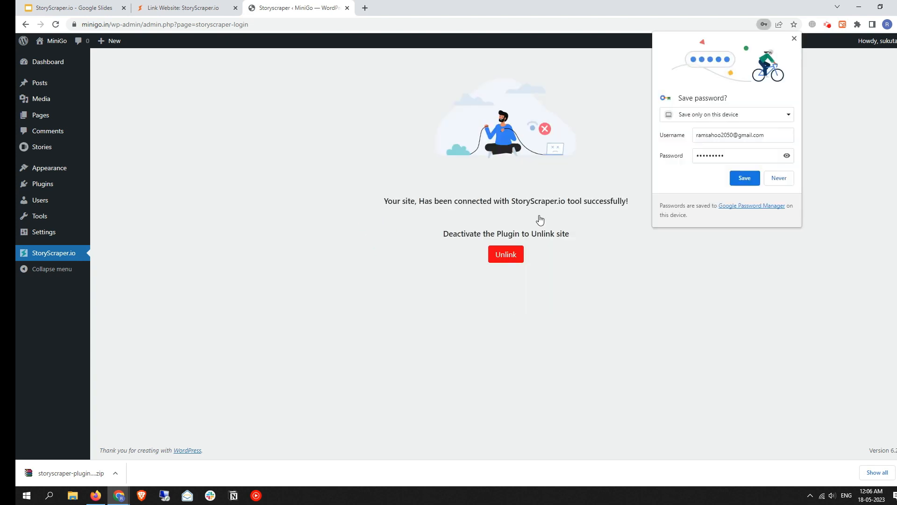
pyautogui.click(781, 179)
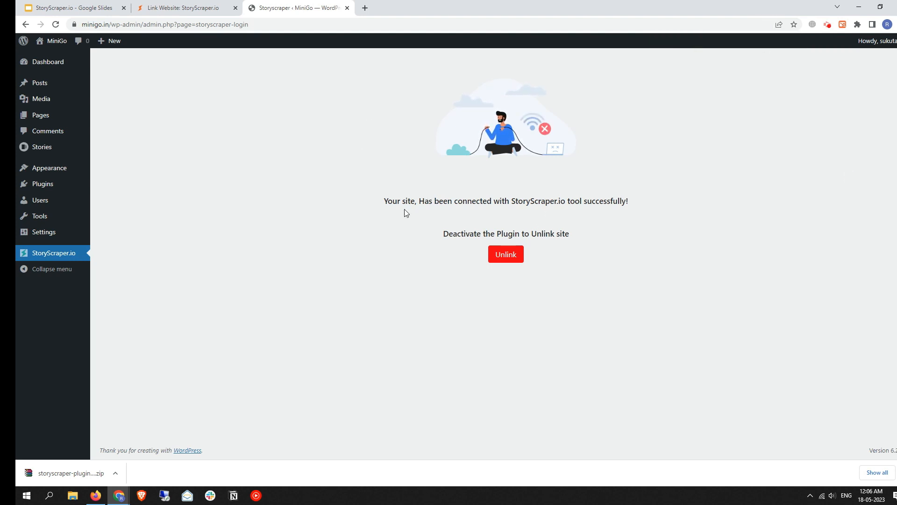
# Reload StoryScraper's Link Website page and check the Linked Websites list for the newly connected site
pyautogui.click(192, 5)
pyautogui.scroll(-5, 328, 271)
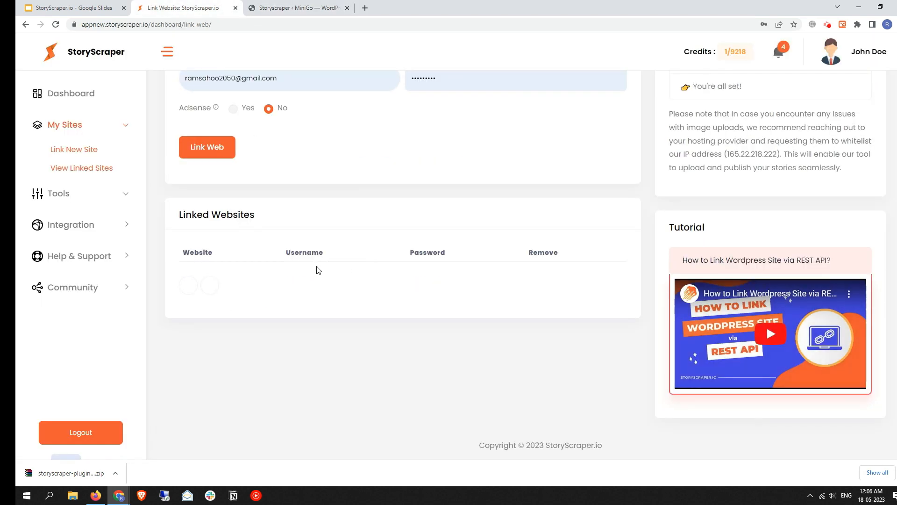
pyautogui.click(56, 26)
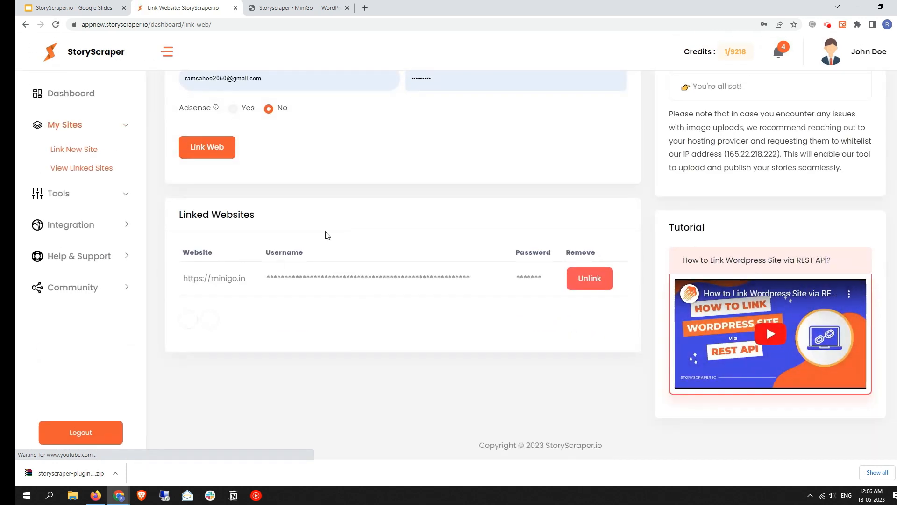
pyautogui.moveTo(190, 279); pyautogui.dragTo(255, 283)
pyautogui.click(259, 283)
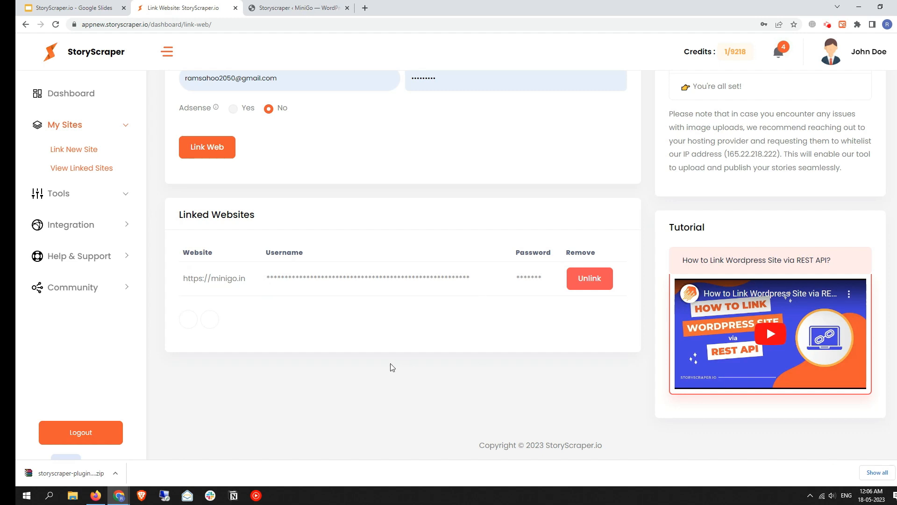
pyautogui.scroll(4, 451, 314)
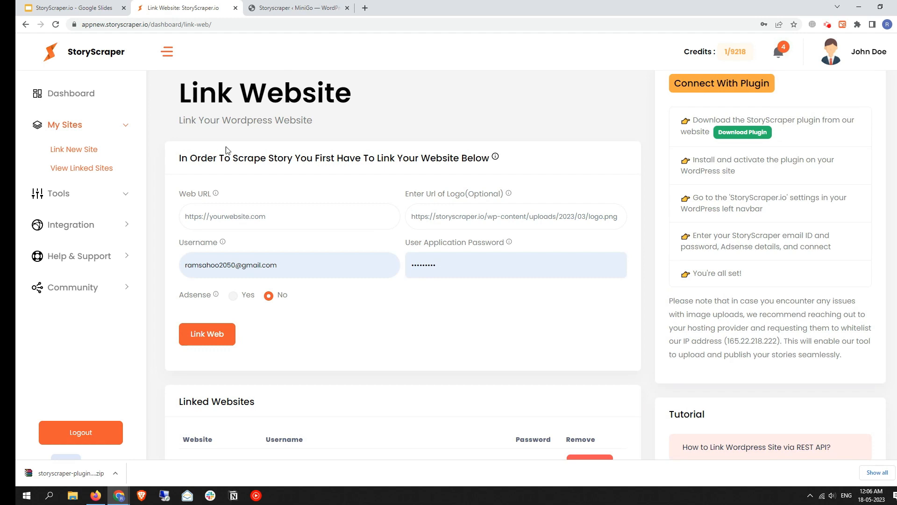
pyautogui.scroll(-3, 491, 237)
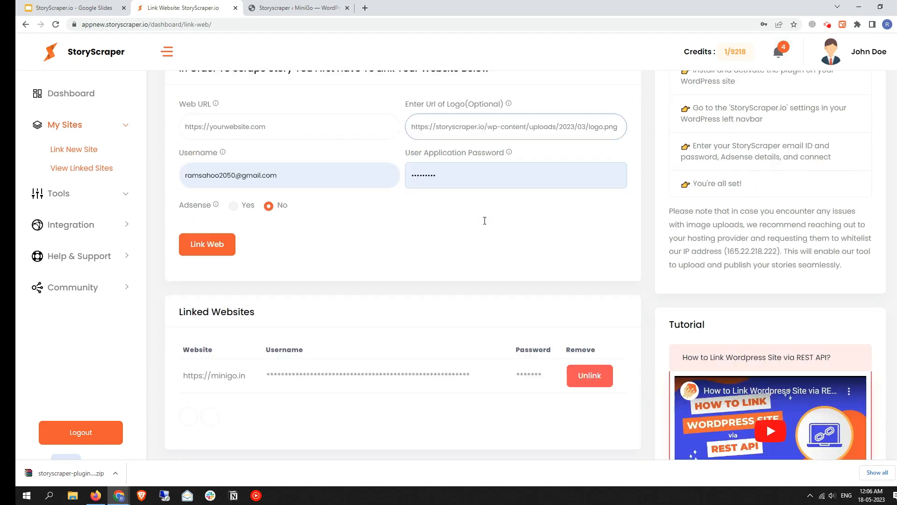
pyautogui.click(590, 326)
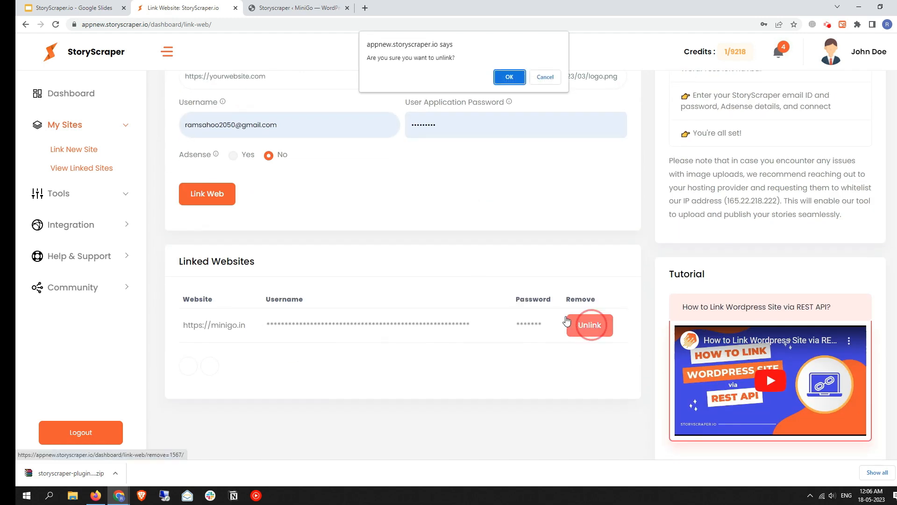
pyautogui.click(516, 78)
# Unlink the site on the StoryScraper.io plugin page in the WordPress admin and dismiss the confirmation
pyautogui.click(294, 8)
pyautogui.click(516, 256)
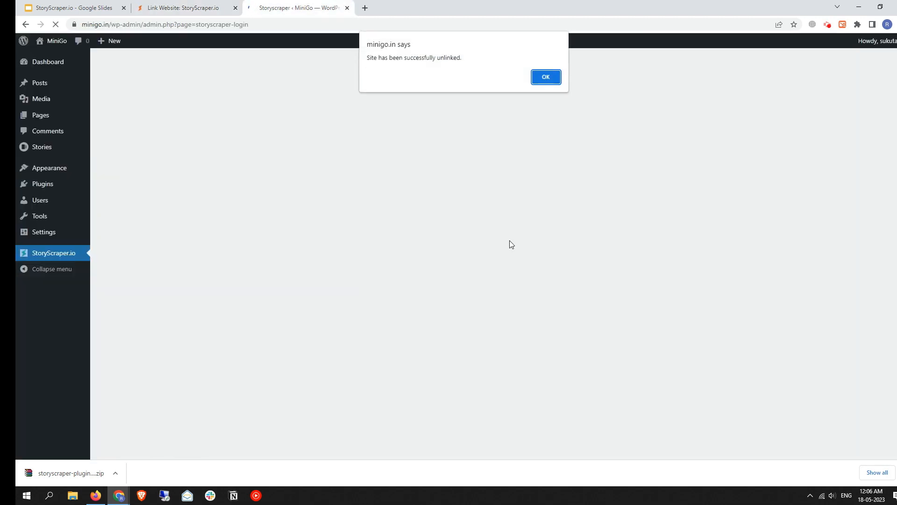
pyautogui.click(553, 78)
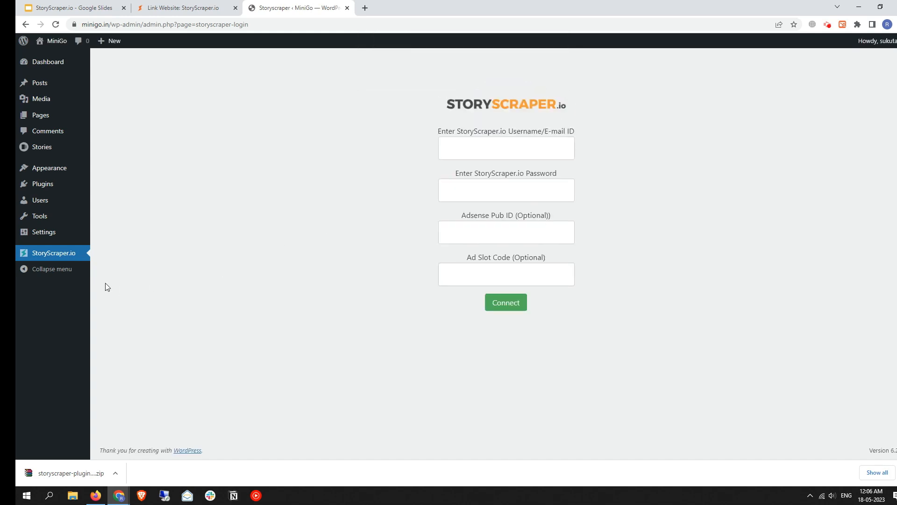
# Return to StoryScraper, refresh the Link Website page, and examine the Linked Websites list after the unlinking
pyautogui.click(183, 9)
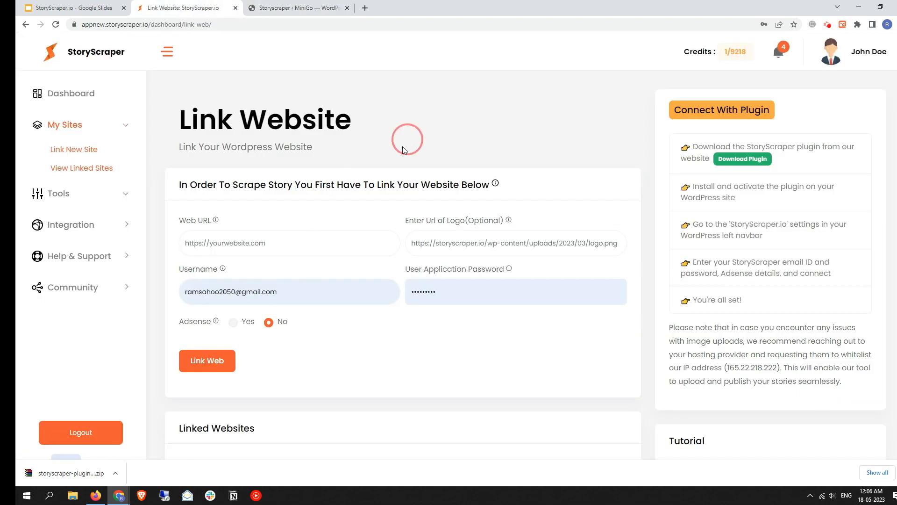
pyautogui.click(55, 24)
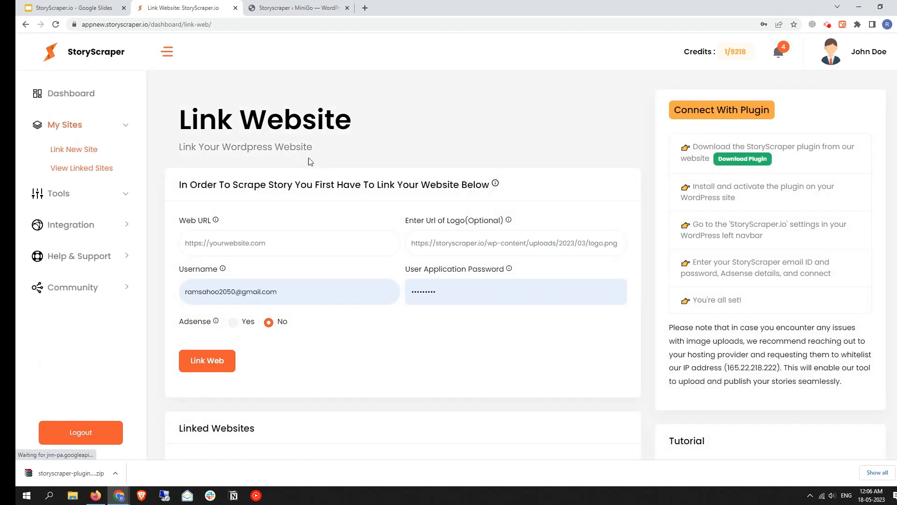
pyautogui.scroll(-5, 278, 304)
pyautogui.click(374, 282)
pyautogui.scroll(5, 371, 300)
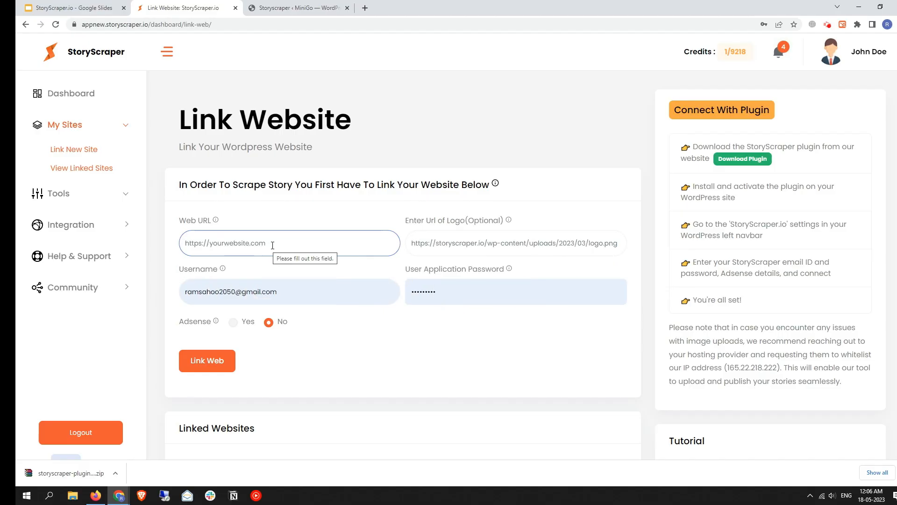
# Read the help note for the Username field on the Link Website form and close it
pyautogui.click(287, 203)
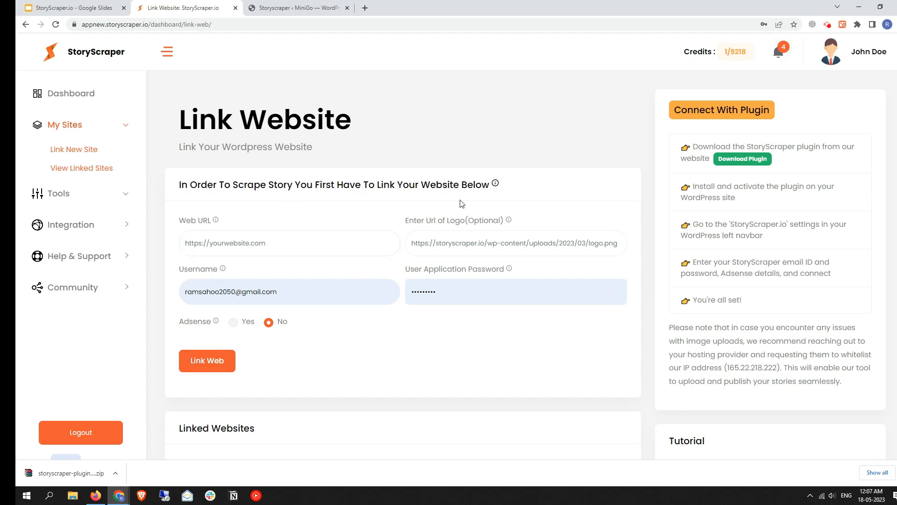
pyautogui.click(224, 270)
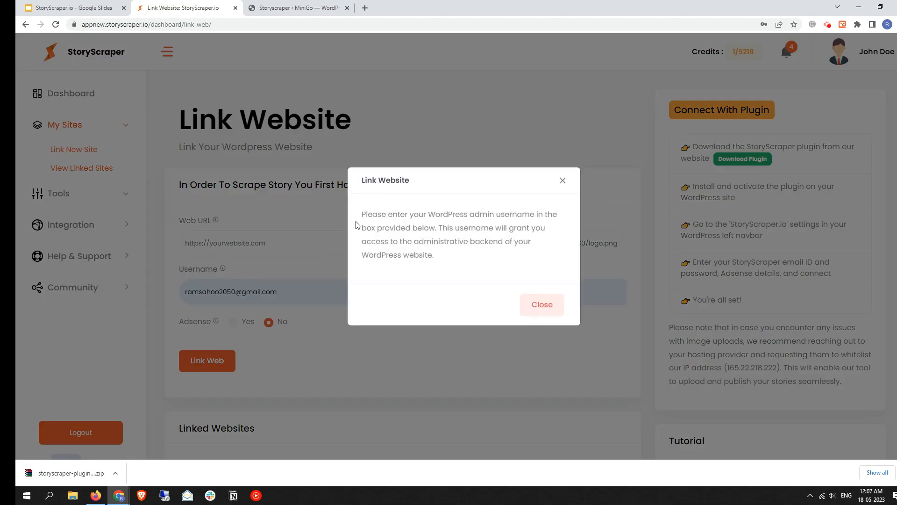
pyautogui.click(542, 305)
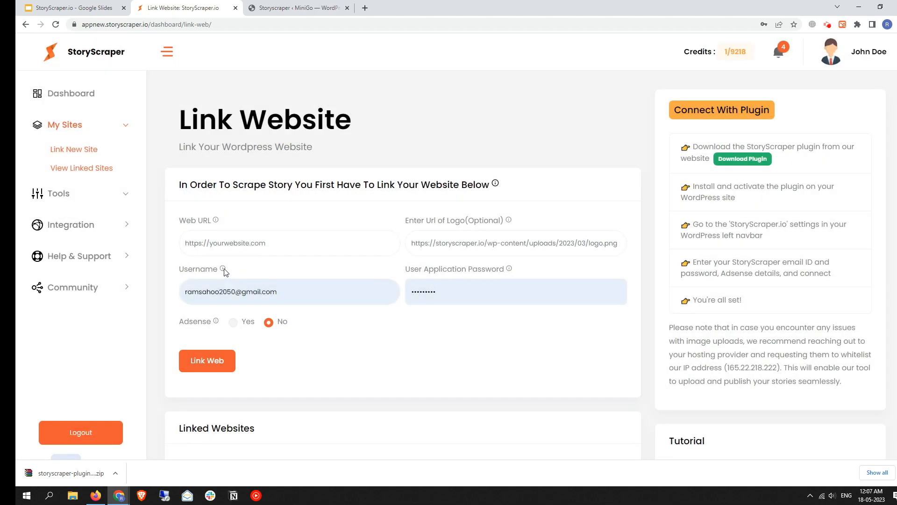
pyautogui.click(224, 270)
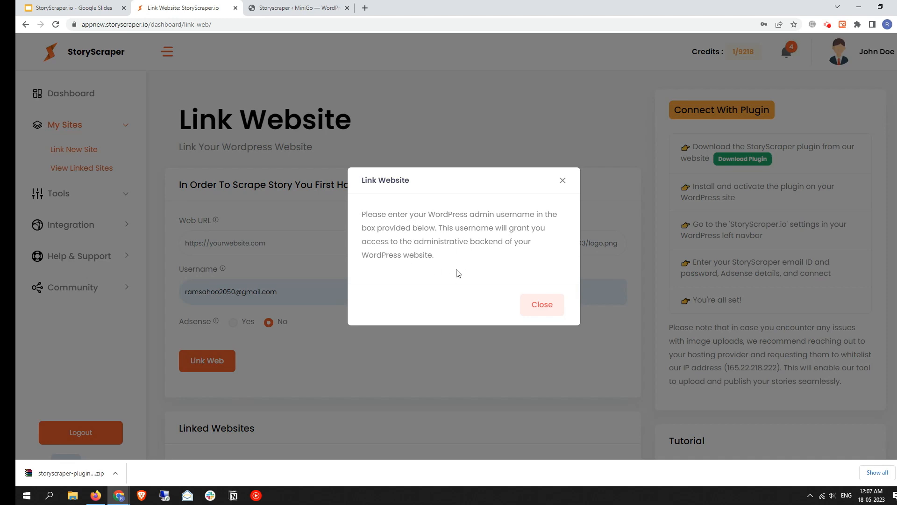
pyautogui.click(562, 182)
# Read the help note for the User Application Password field and close it
pyautogui.moveTo(407, 270); pyautogui.dragTo(491, 272)
pyautogui.click(514, 272)
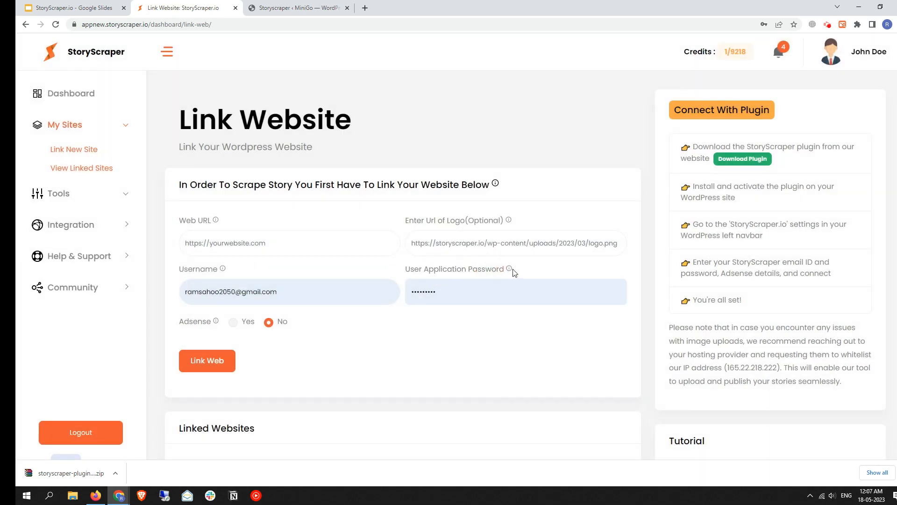
pyautogui.click(510, 270)
pyautogui.moveTo(403, 214); pyautogui.dragTo(526, 272)
pyautogui.click(537, 276)
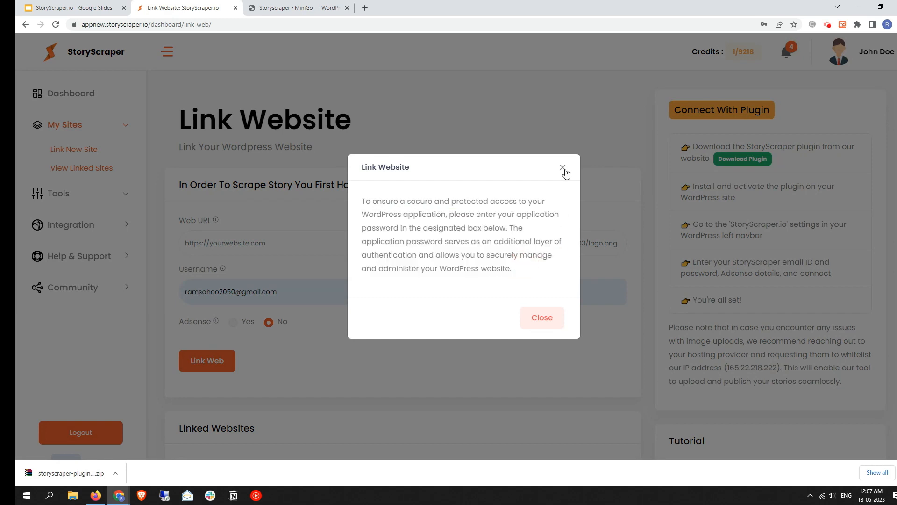
pyautogui.click(563, 168)
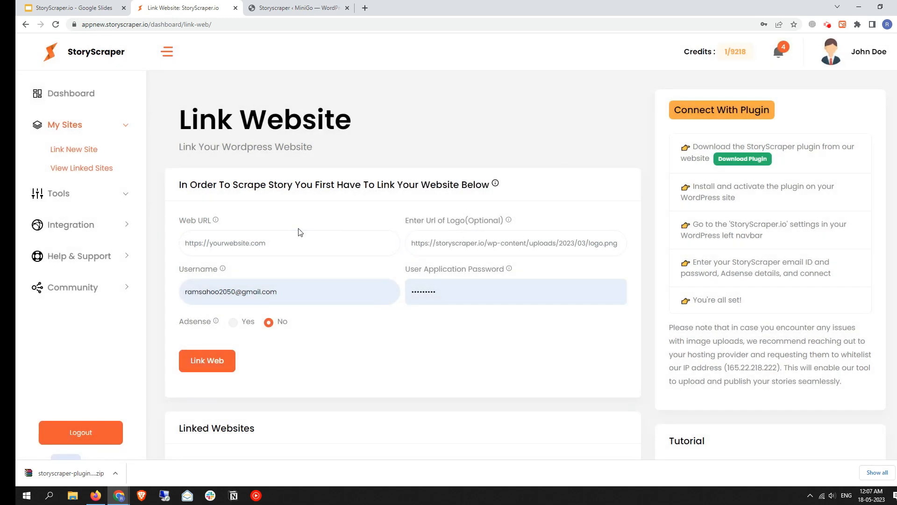
pyautogui.moveTo(405, 271); pyautogui.dragTo(499, 272)
pyautogui.click(492, 274)
# Switch to the WordPress admin, open the user profile page, and locate its Application Passwords section
pyautogui.click(301, 8)
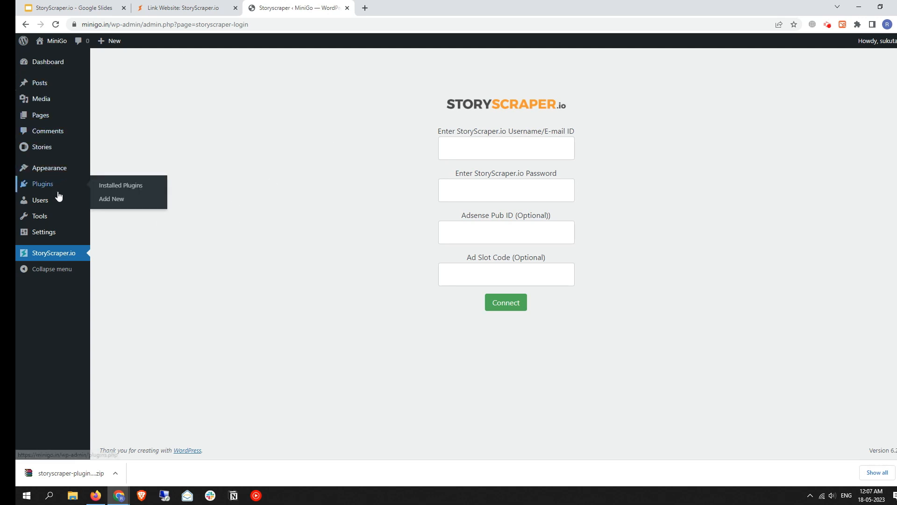
pyautogui.moveTo(62, 198)
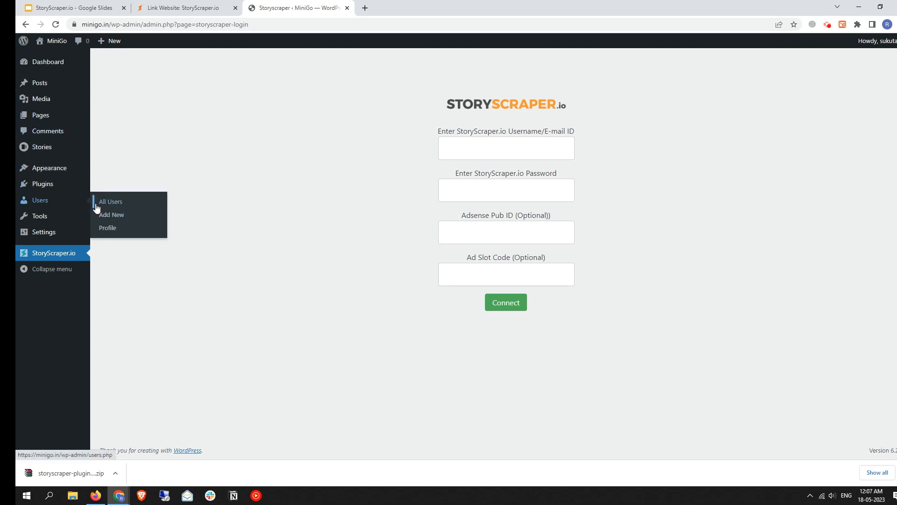
pyautogui.click(124, 234)
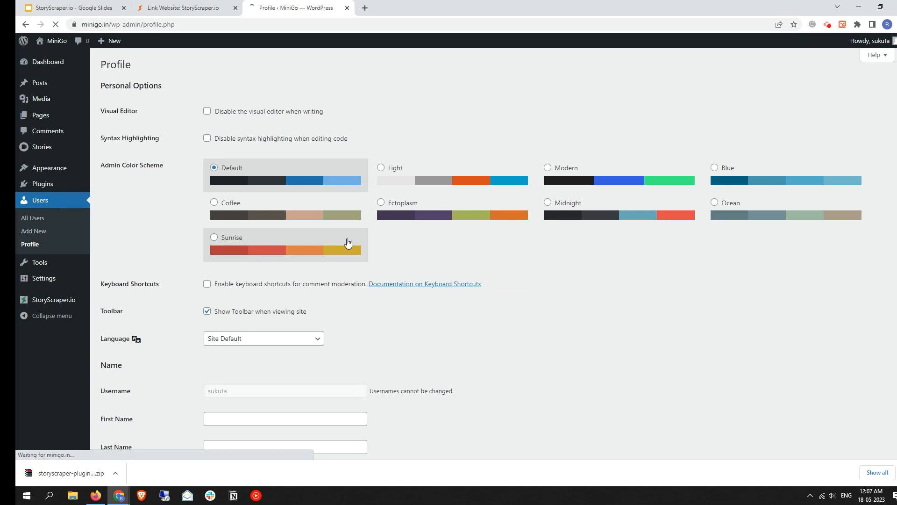
pyautogui.scroll(-4, 357, 307)
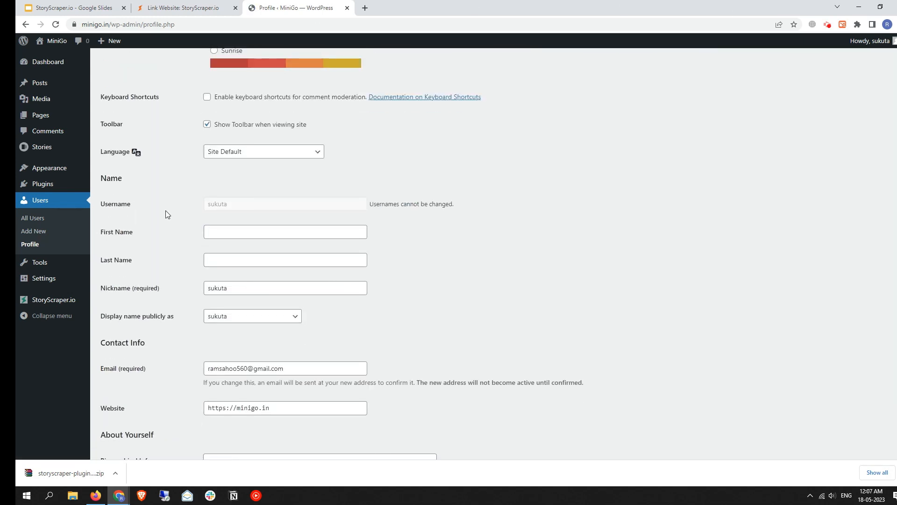
pyautogui.scroll(-10, 203, 236)
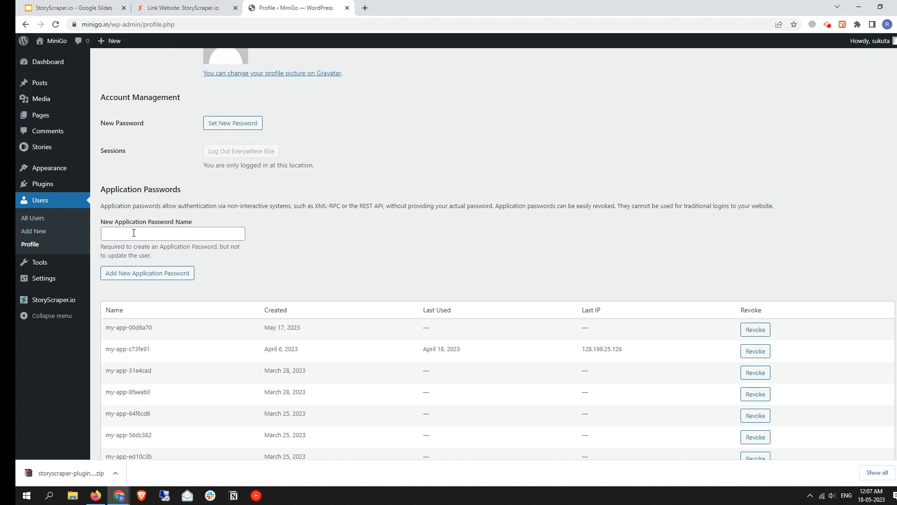
pyautogui.moveTo(105, 188); pyautogui.dragTo(176, 187)
pyautogui.click(178, 188)
# Try to add an application password named storyscraper and check the list for an existing entry with that name
pyautogui.click(178, 233)
pyautogui.click(150, 277)
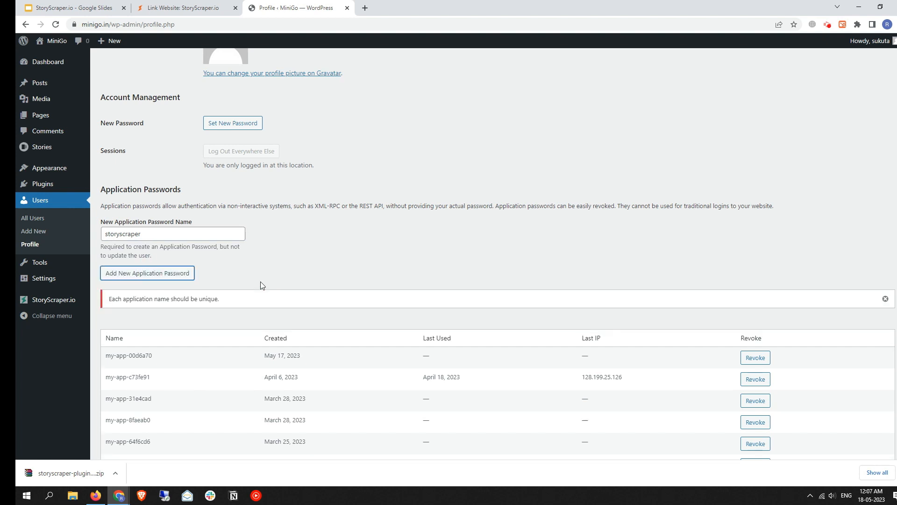
pyautogui.scroll(-5, 260, 285)
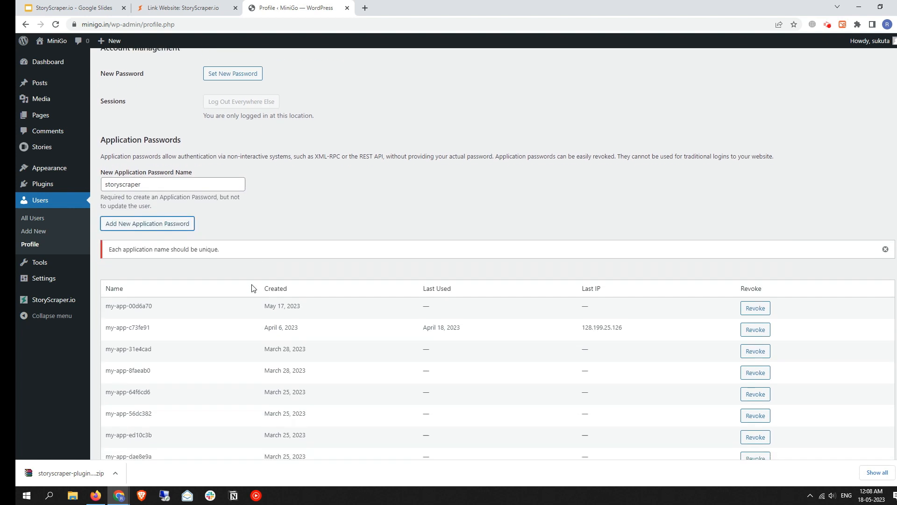
pyautogui.doubleClick(122, 340)
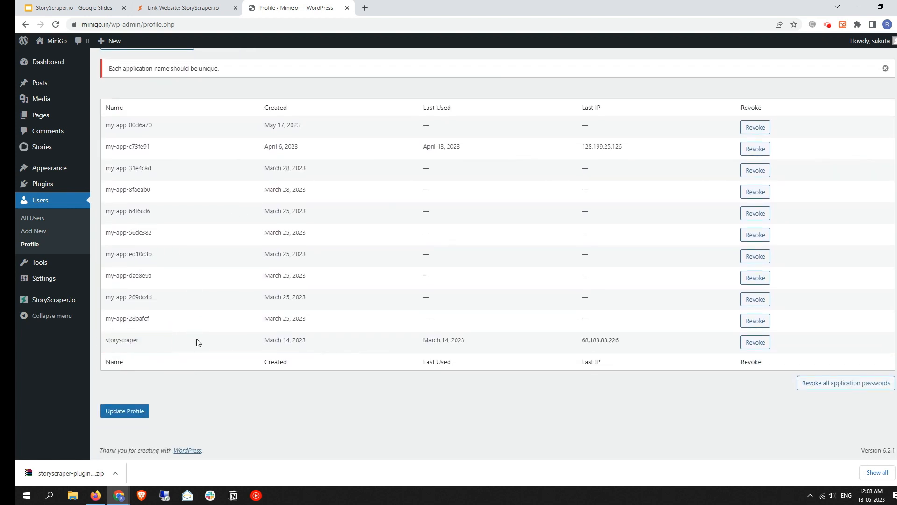
# Add a new application password named storyscraper2 and copy the generated password
pyautogui.scroll(8, 196, 341)
pyautogui.click(141, 372)
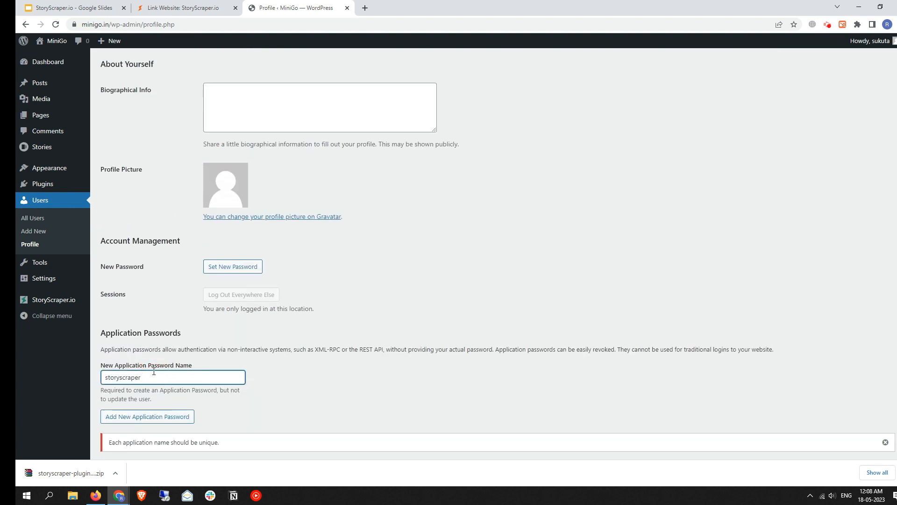
pyautogui.scroll(-2, 155, 369)
pyautogui.click(161, 416)
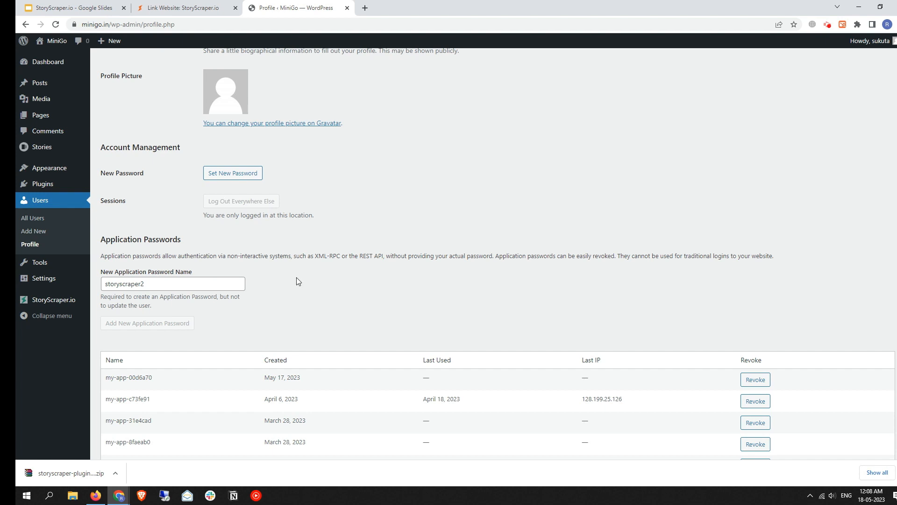
pyautogui.scroll(-1, 243, 248)
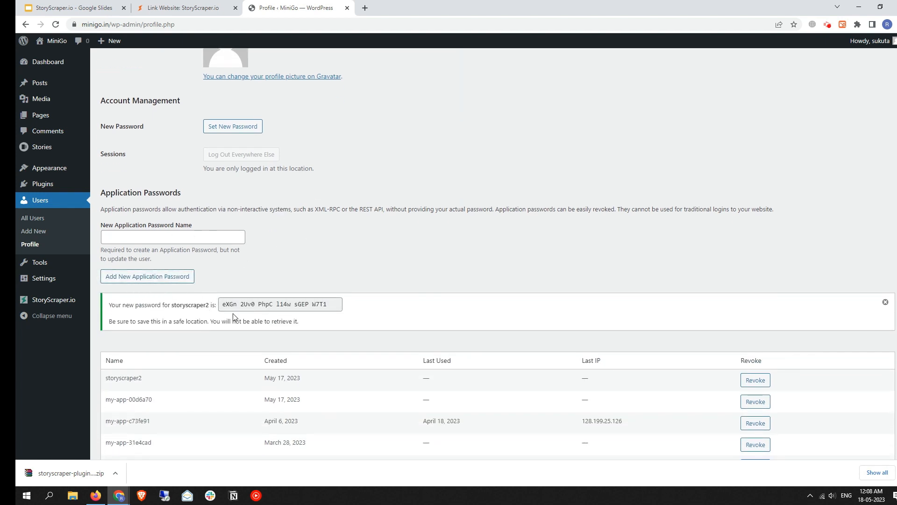
pyautogui.click(250, 304)
pyautogui.rightClick(250, 304)
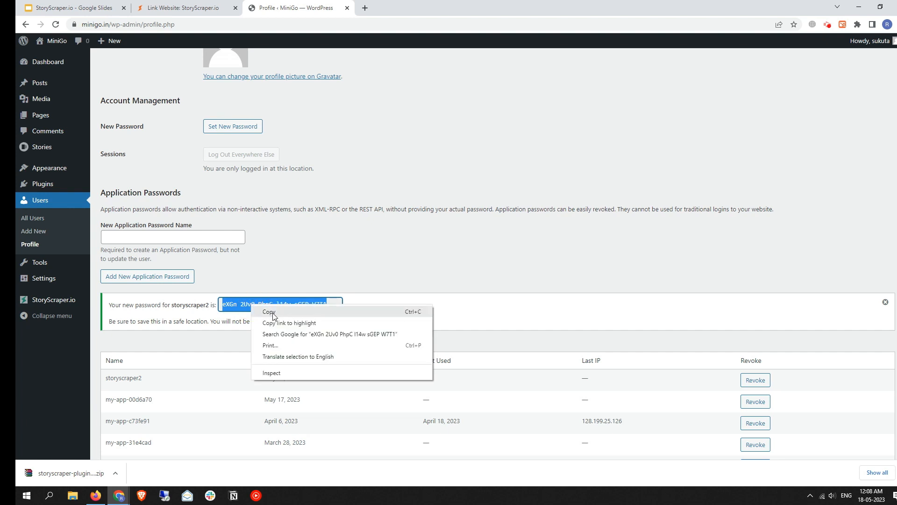
pyautogui.click(272, 311)
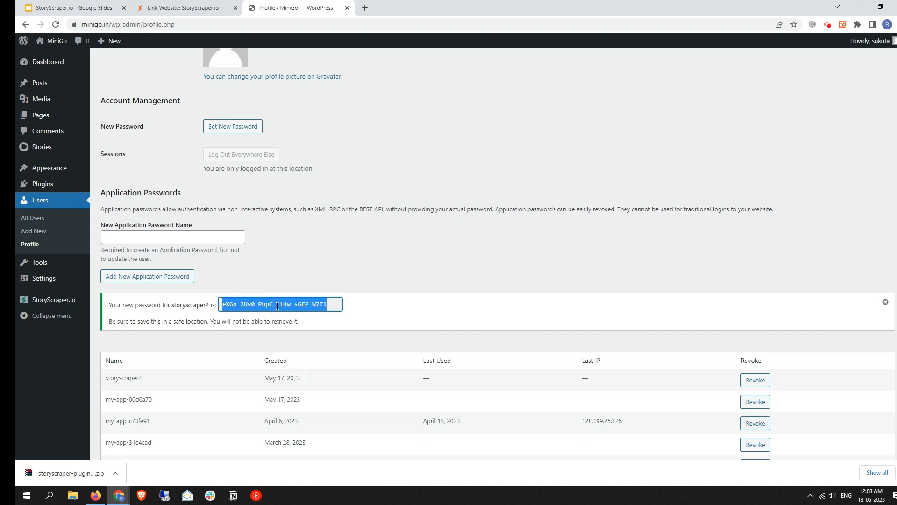
pyautogui.click(183, 8)
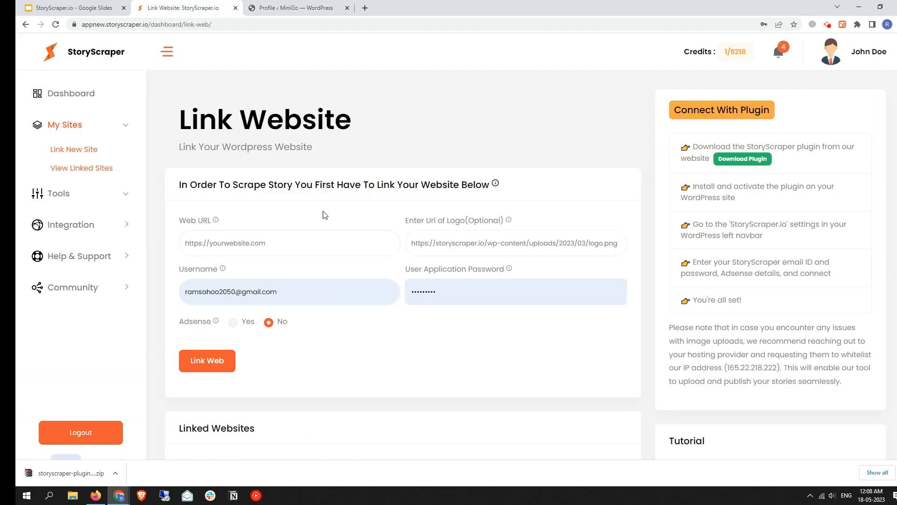
pyautogui.doubleClick(444, 287)
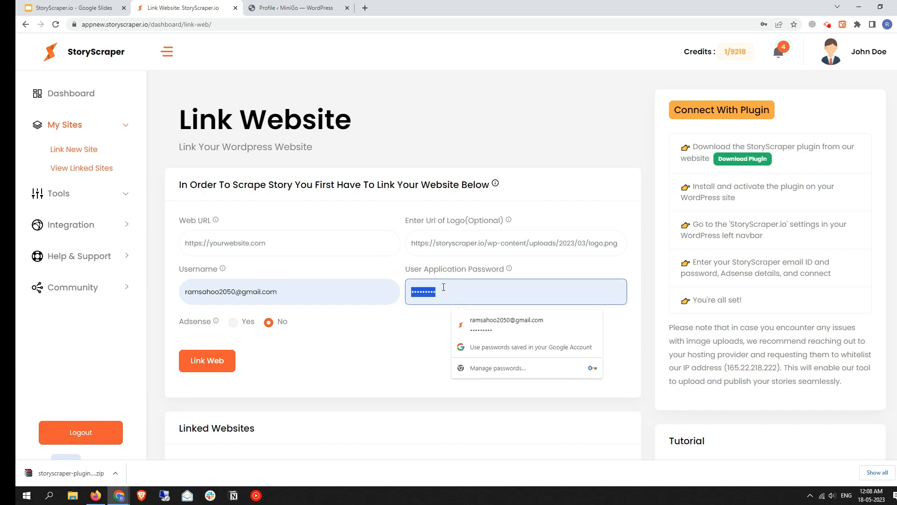
pyautogui.rightClick(458, 291)
pyautogui.click(480, 368)
pyautogui.hotkey('ctrl', 'v')
pyautogui.click(236, 243)
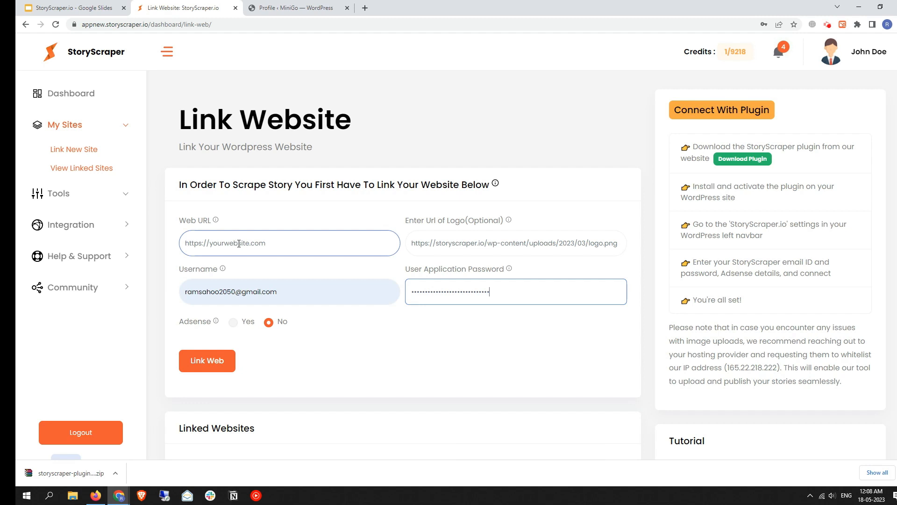
pyautogui.click(256, 287)
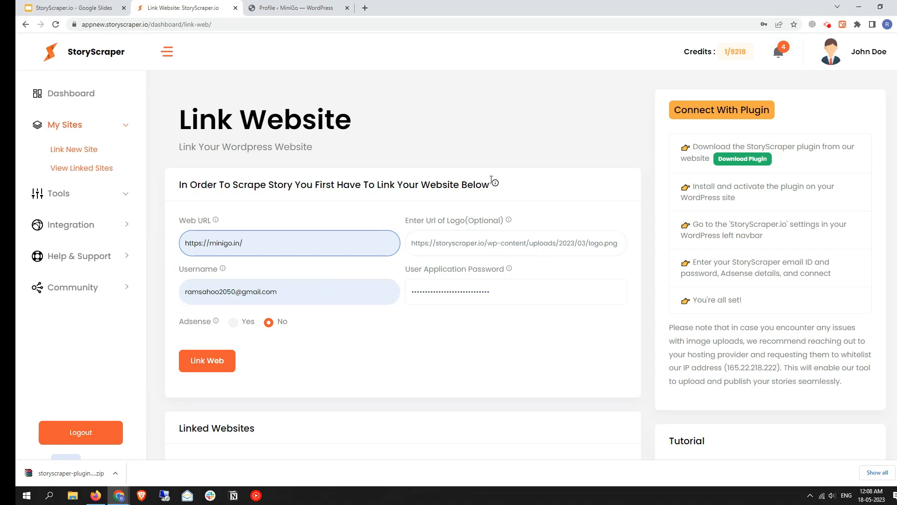
# Copy the admin username from the WordPress profile and replace the e-mail in StoryScraper's Username field with it
pyautogui.scroll(-1, 481, 185)
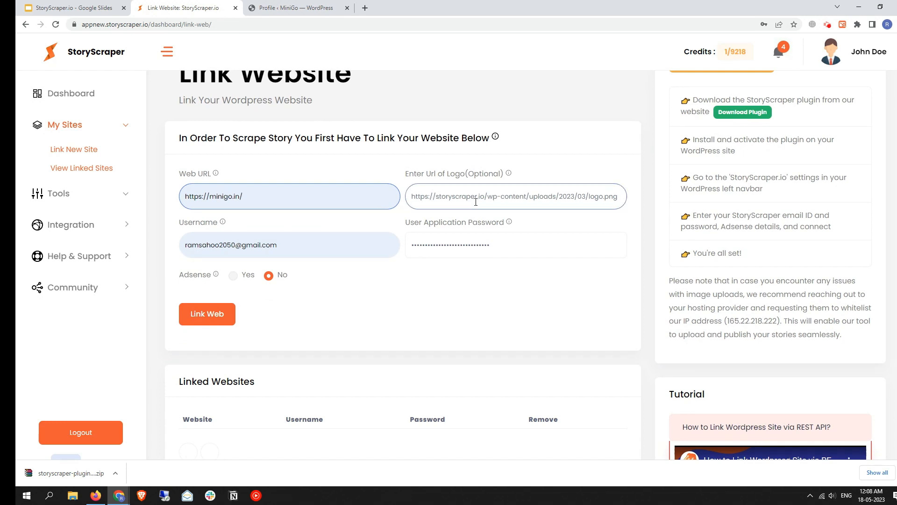
pyautogui.doubleClick(297, 247)
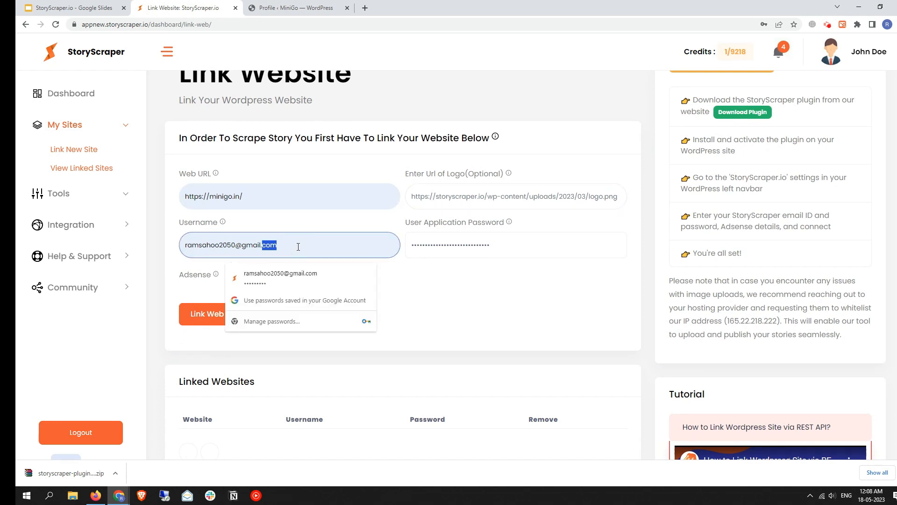
pyautogui.tripleClick(296, 246)
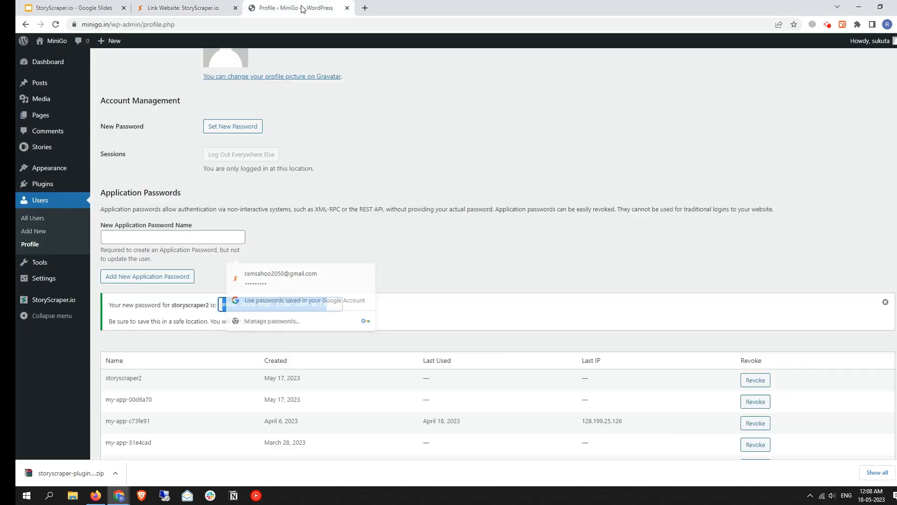
pyautogui.click(303, 8)
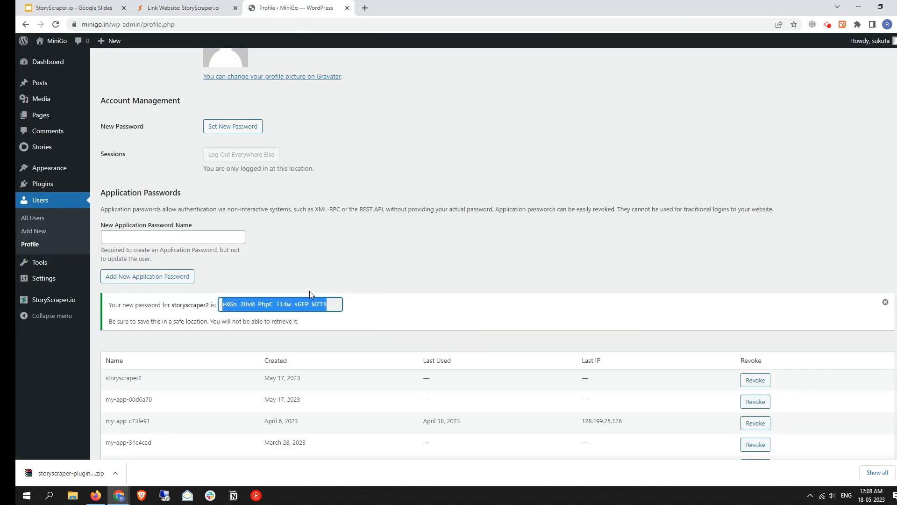
pyautogui.scroll(13, 309, 291)
pyautogui.doubleClick(223, 299)
pyautogui.rightClick(224, 299)
pyautogui.click(249, 310)
pyautogui.click(182, 8)
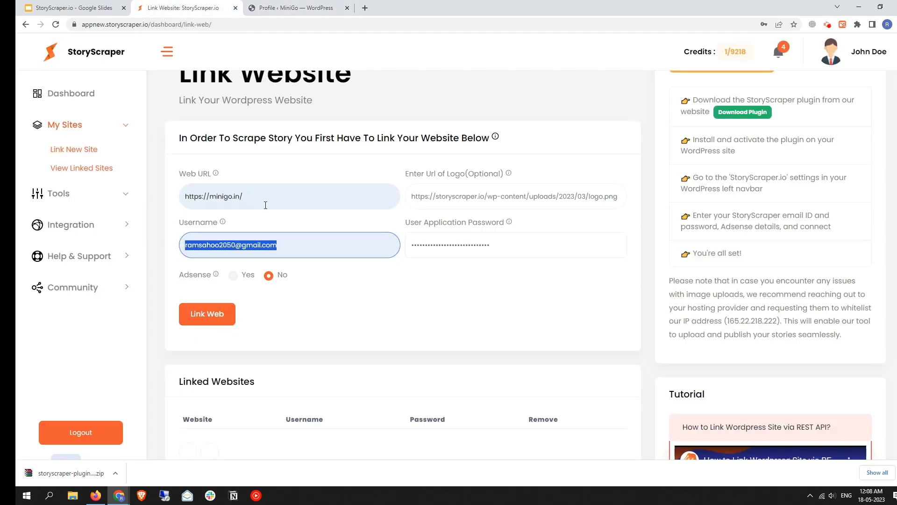
pyautogui.rightClick(284, 246)
pyautogui.click(314, 294)
# Set Adsense to Yes and review the Adsense Pub ID and Ad Slot Code fields
pyautogui.scroll(-2, 319, 233)
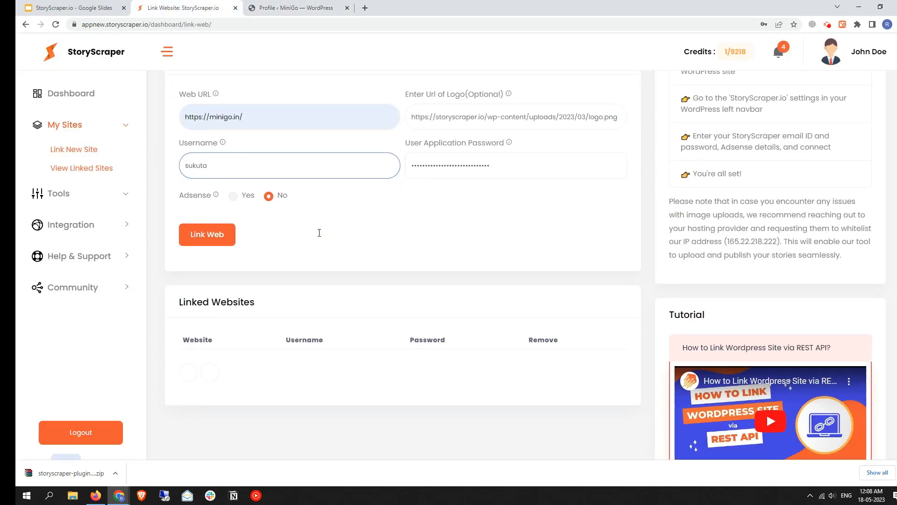
pyautogui.click(232, 182)
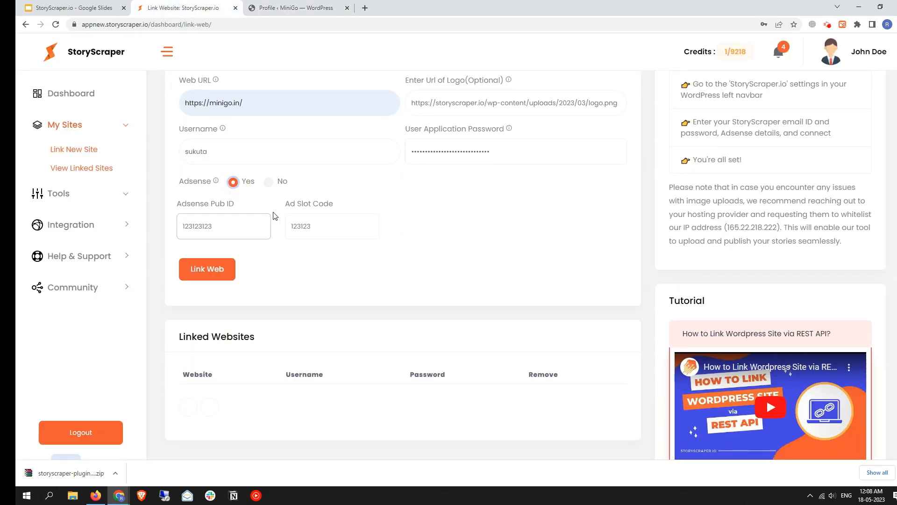
pyautogui.click(205, 216)
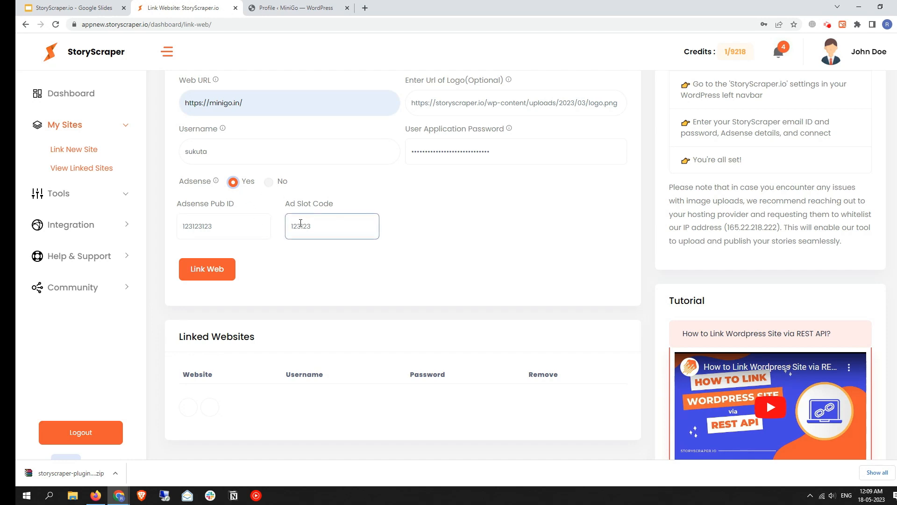
# Set Adsense to No and submit the form to link the website
pyautogui.click(269, 182)
pyautogui.click(231, 225)
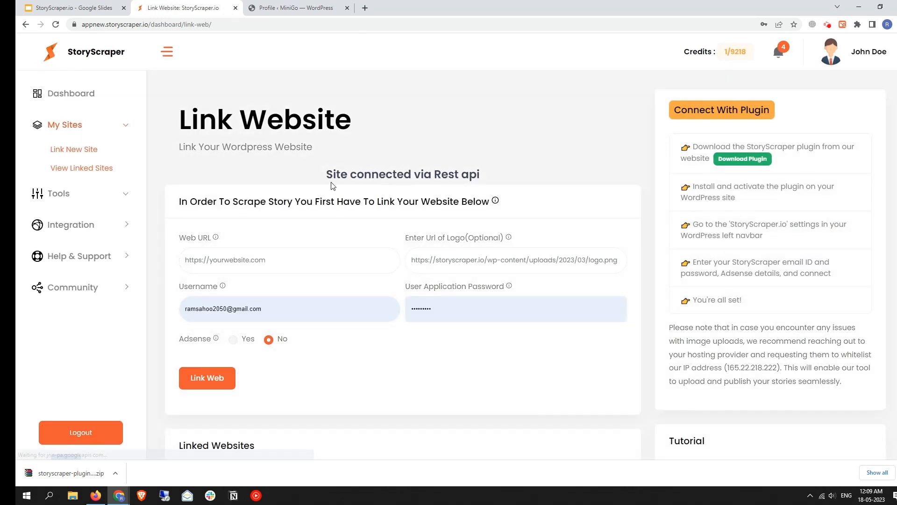
# Check the connection message above the form and the site's entry in the Linked Websites list
pyautogui.moveTo(327, 175); pyautogui.dragTo(481, 178)
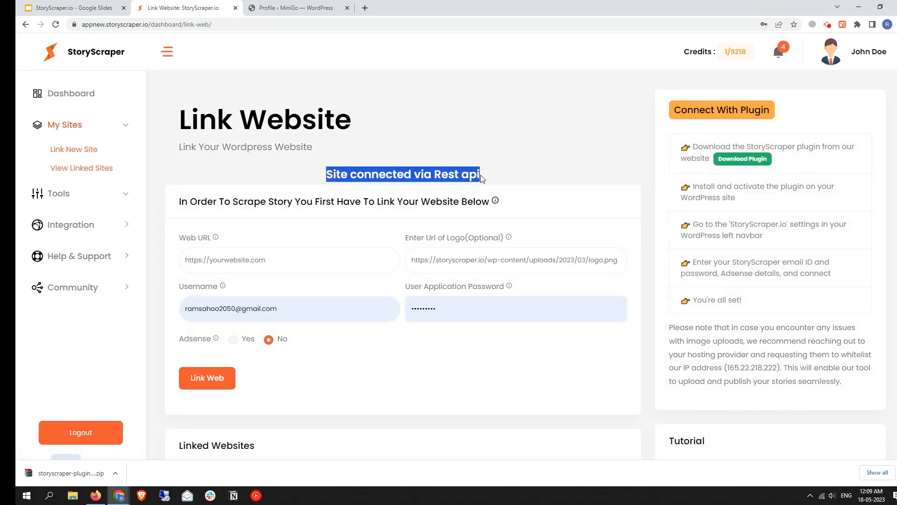
pyautogui.click(480, 175)
pyautogui.moveTo(320, 175); pyautogui.dragTo(535, 177)
pyautogui.scroll(-5, 328, 224)
pyautogui.moveTo(183, 296); pyautogui.dragTo(248, 298)
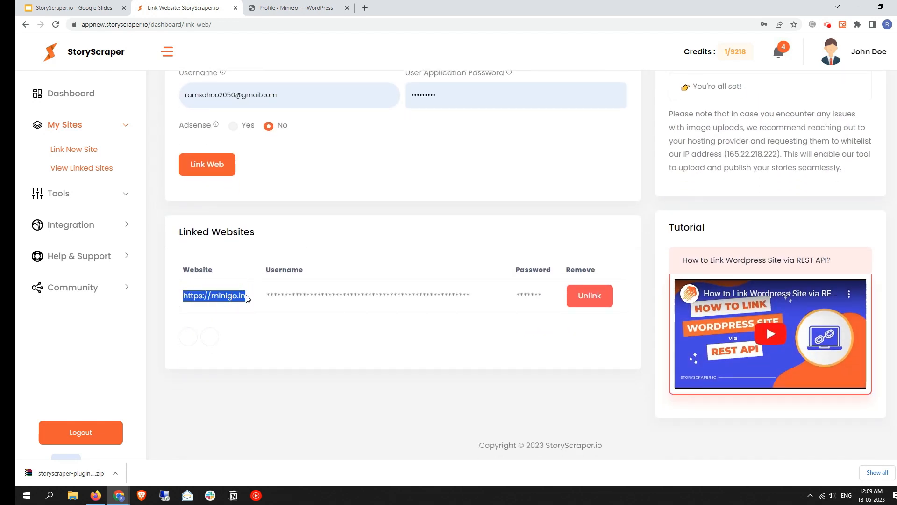
pyautogui.click(327, 296)
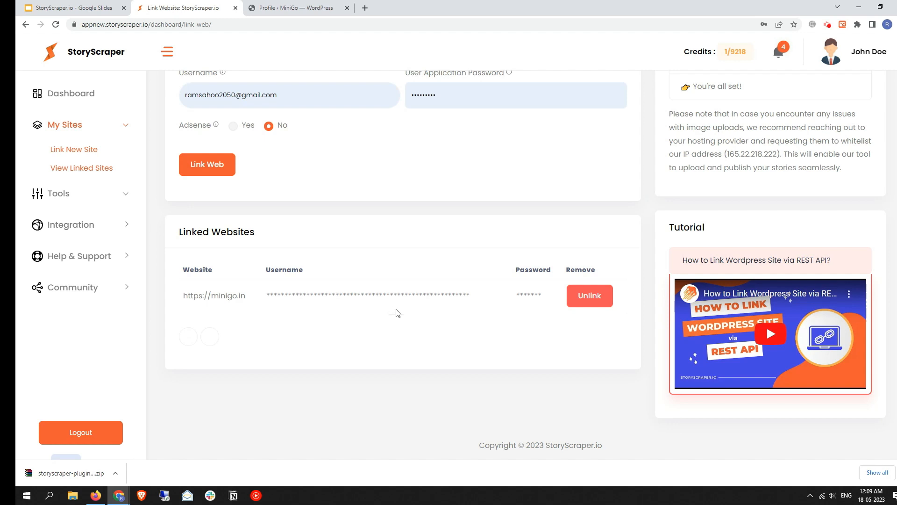
pyautogui.scroll(3, 417, 236)
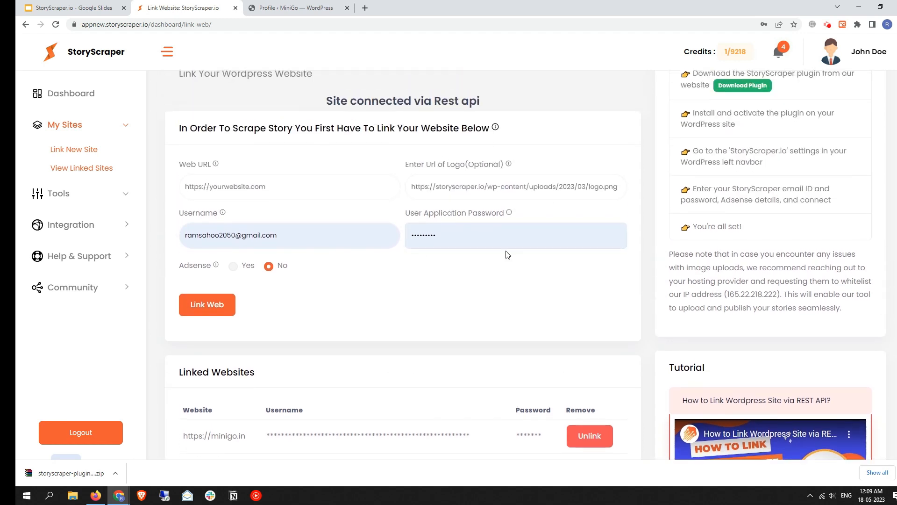
pyautogui.scroll(-1, 589, 248)
pyautogui.scroll(-2, 766, 405)
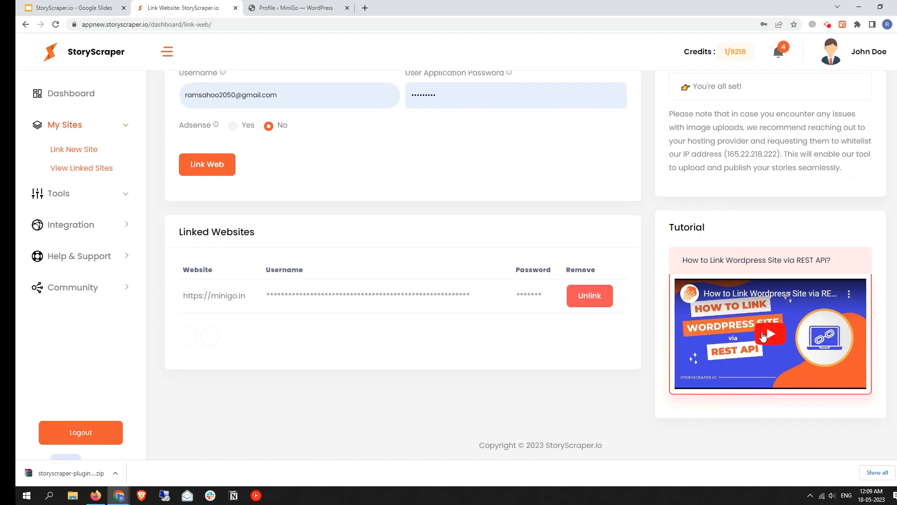